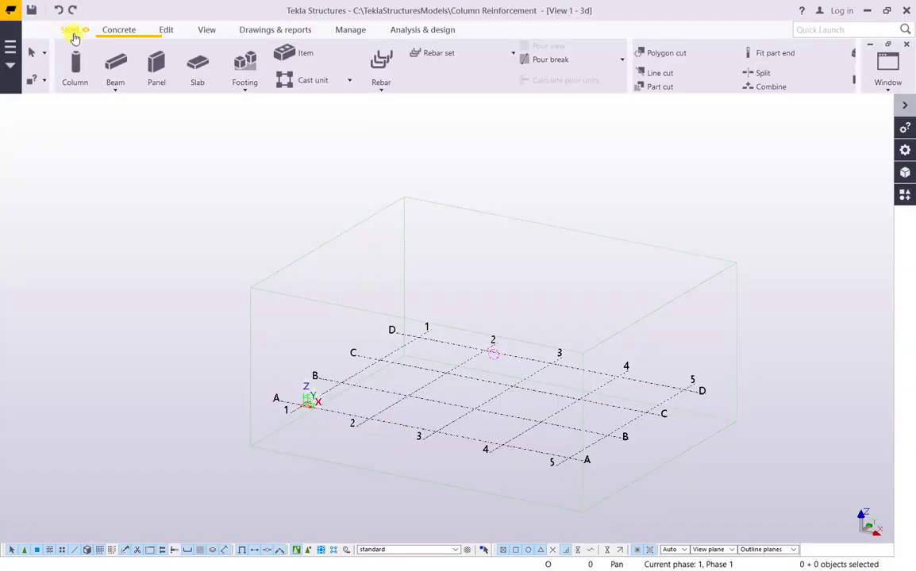
Place a concrete column at the intersection of grid lines A and 2.
click(75, 67)
scroll(386, 426, up, 5)
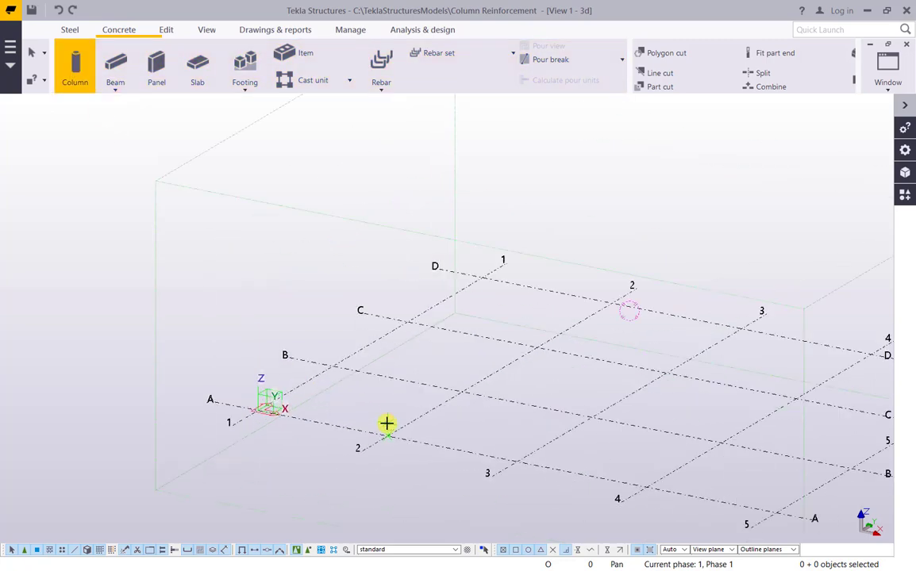
click(388, 441)
key(Escape)
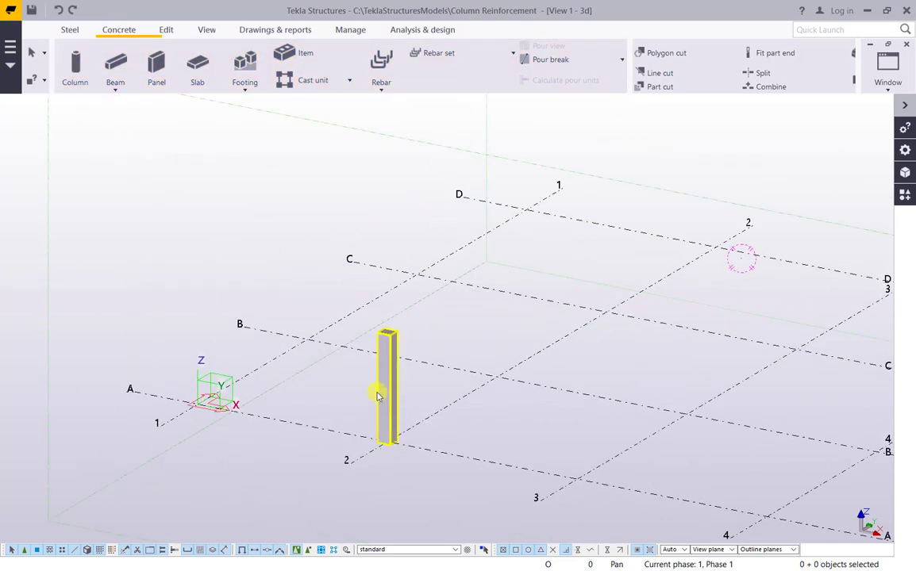
Set the concrete column's profile to 600*400 in its properties.
double_click(386, 389)
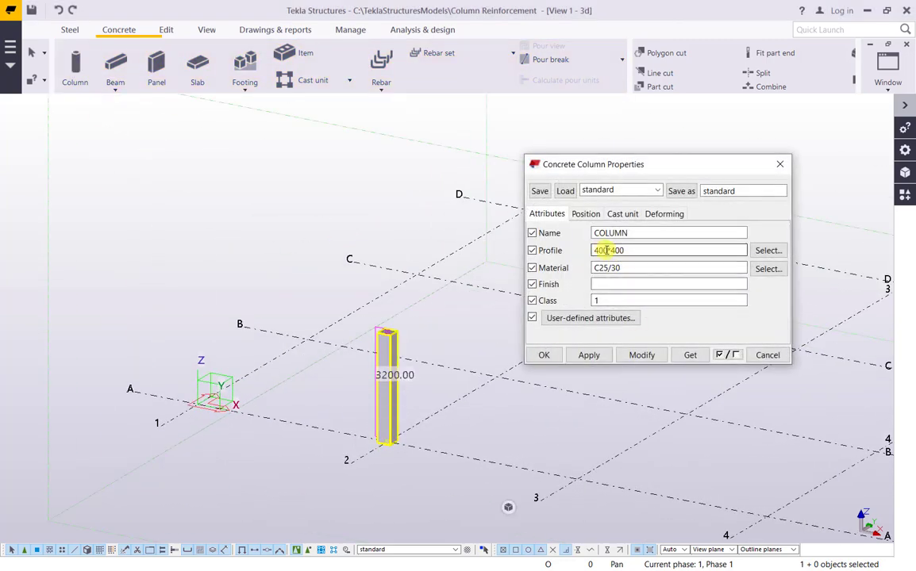
drag(608, 251, 582, 250)
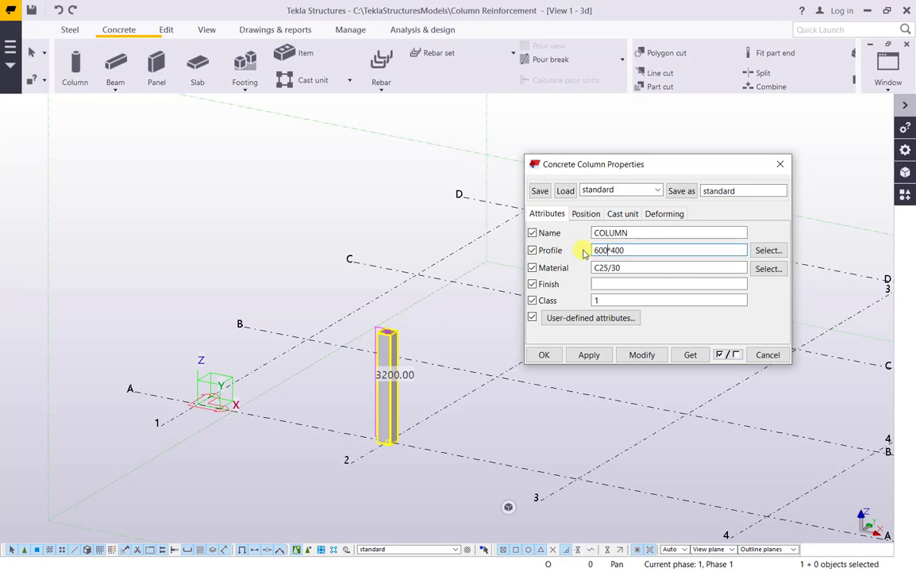
click(634, 268)
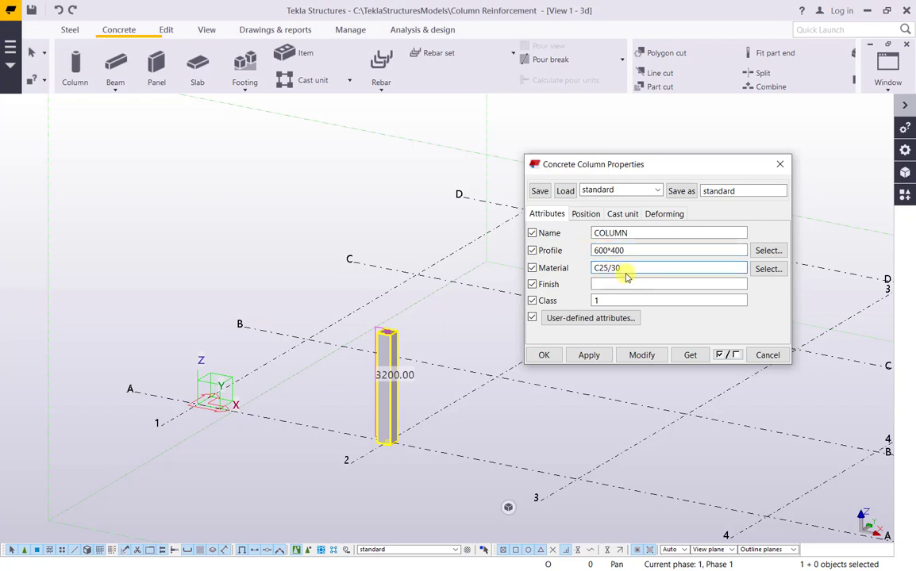
Set the column's vertical position to Up and its top level to 3000, and apply the changes to the column.
click(585, 214)
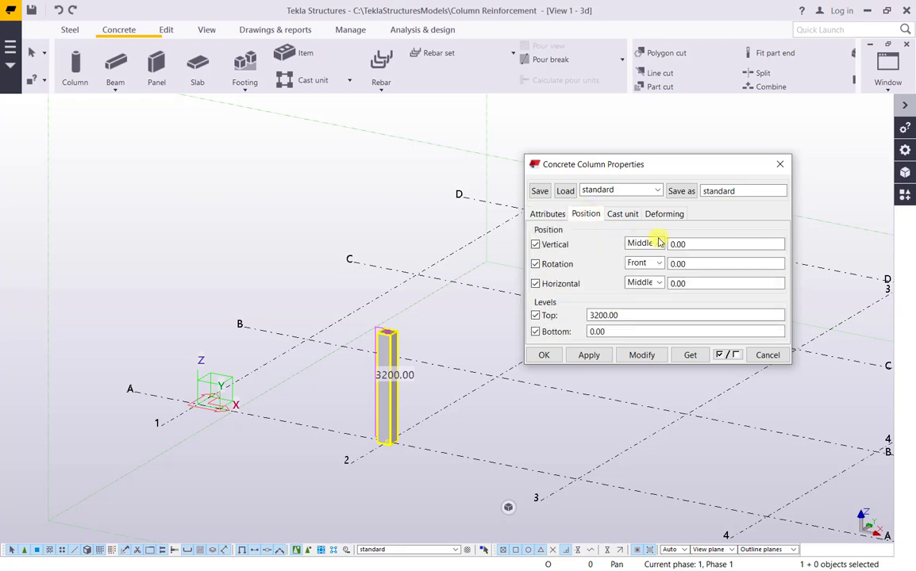
click(659, 242)
click(639, 266)
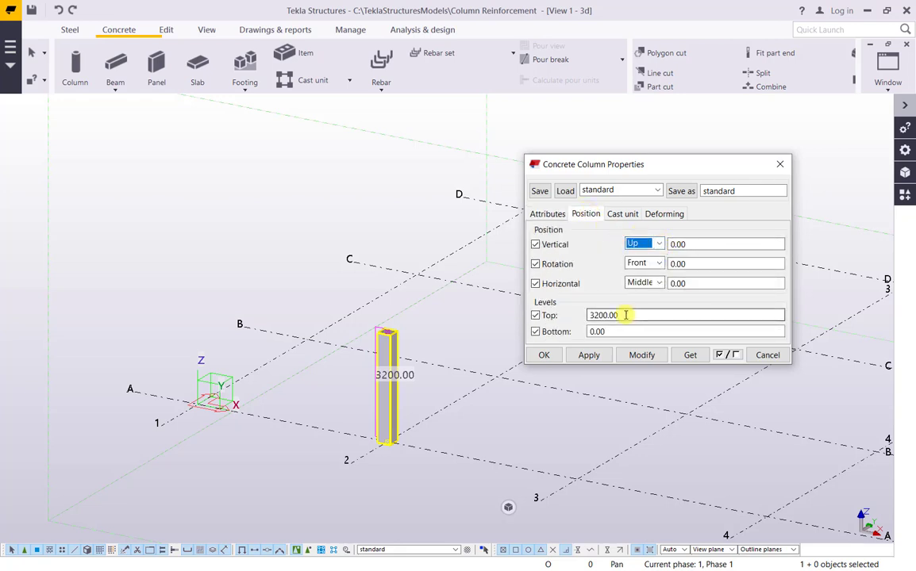
drag(626, 315, 582, 317)
text(3)
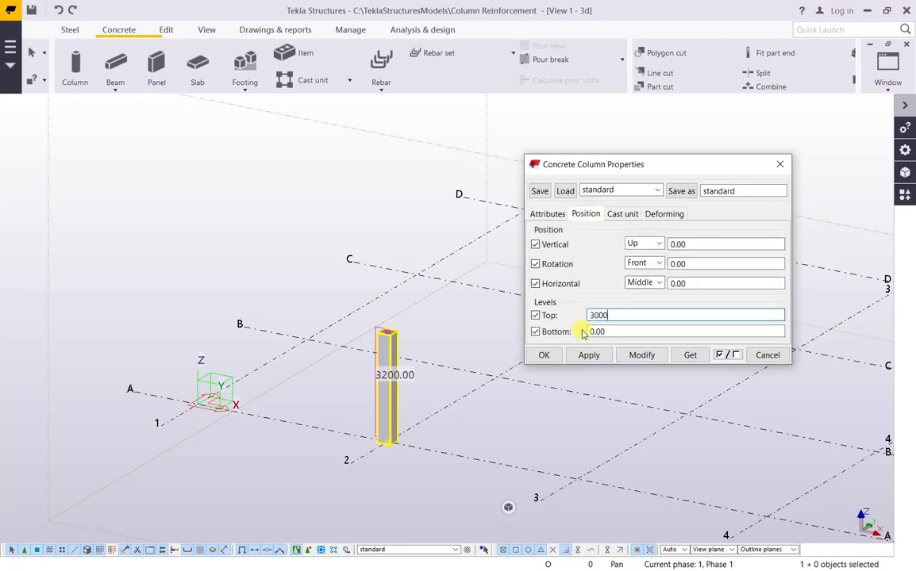
click(639, 355)
click(544, 355)
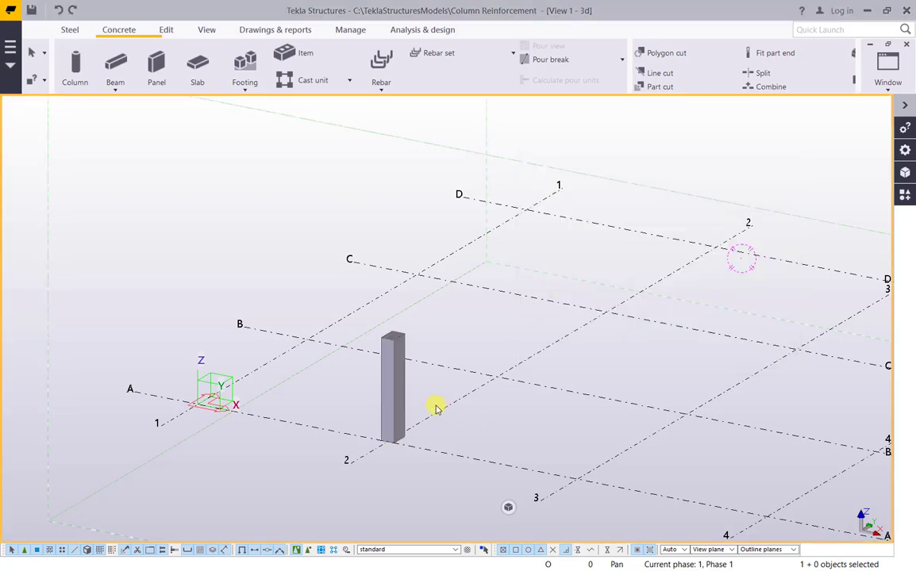
Search the applications and components catalog for "column rei".
scroll(389, 403, up, 3)
scroll(403, 390, down, 6)
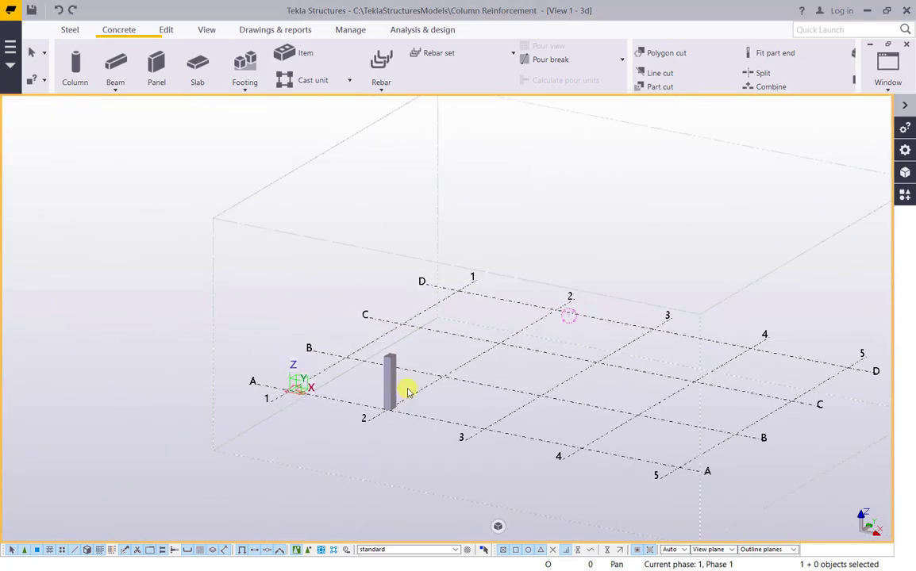
key(ctrl+f)
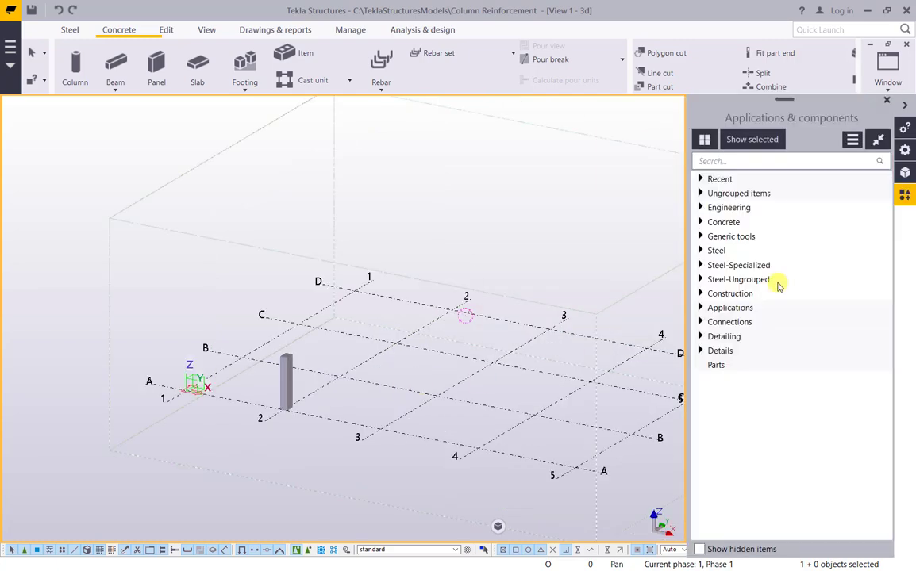
click(720, 158)
text(co)
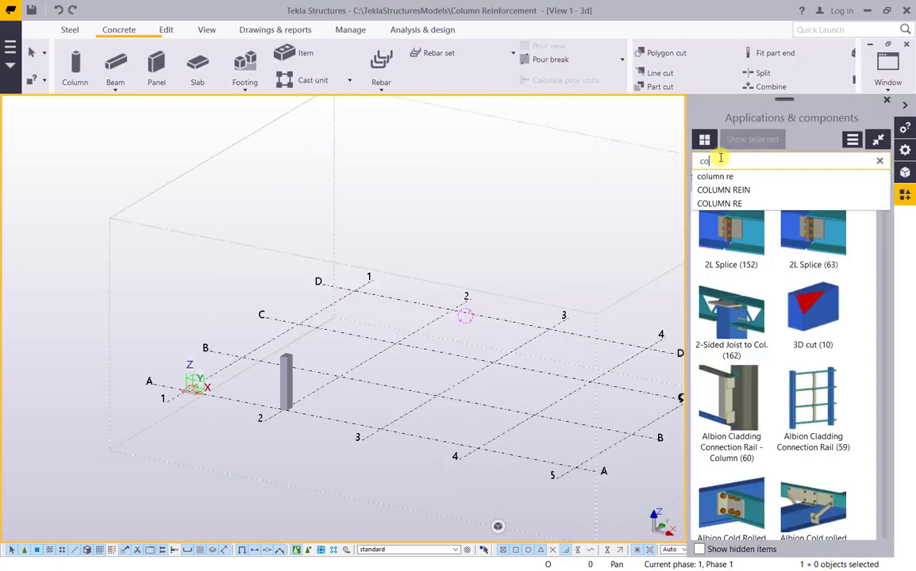
text(lumn rei)
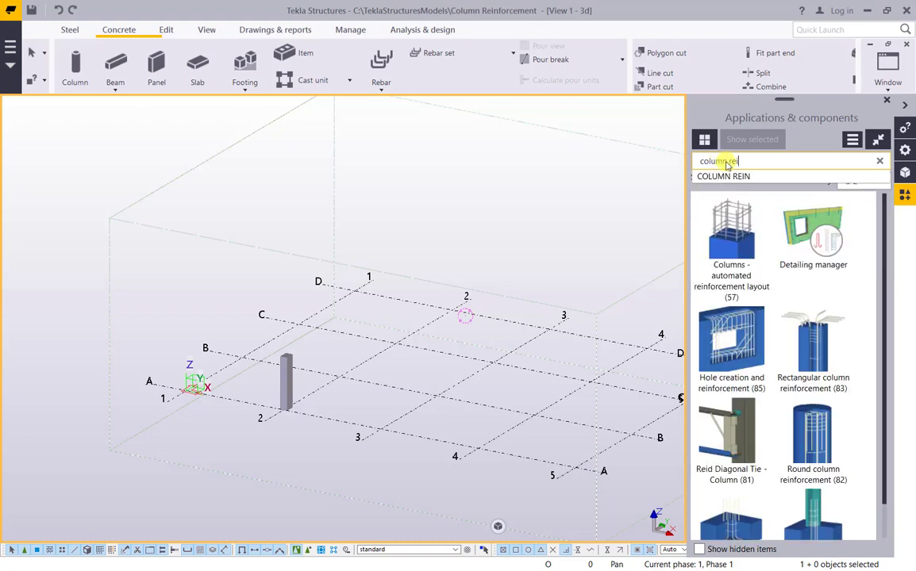
key(Return)
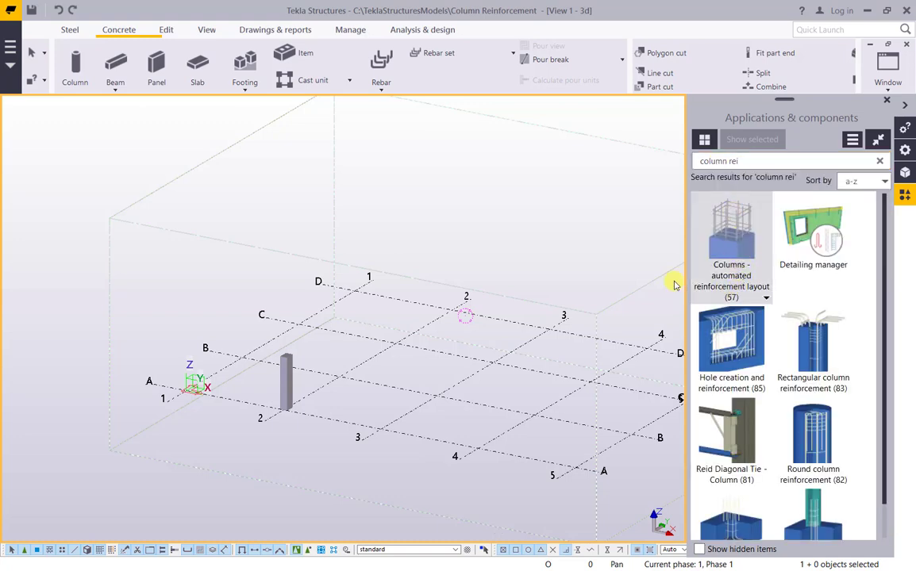
Apply the Columns - automated reinforcement layout (57) component to the column and display the parts as wireframe.
scroll(278, 392, up, 8)
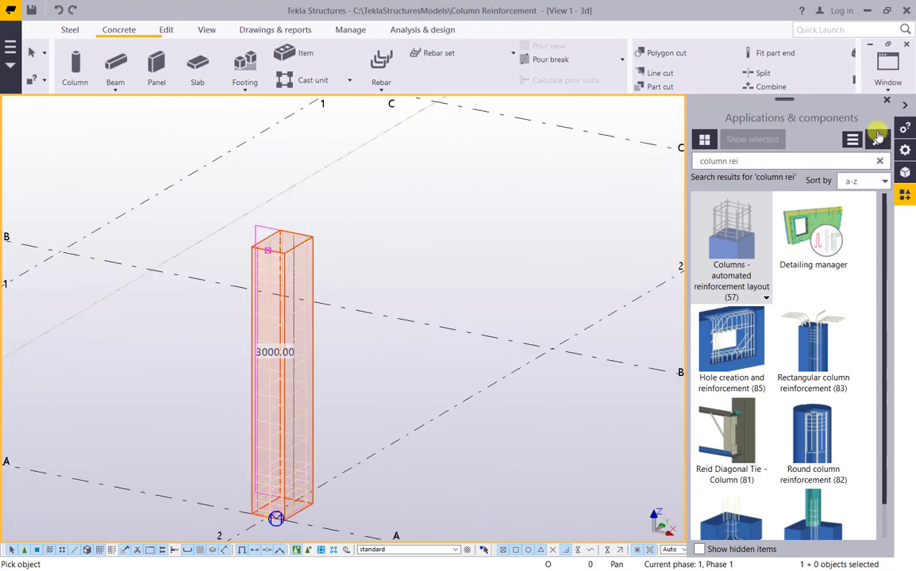
click(886, 100)
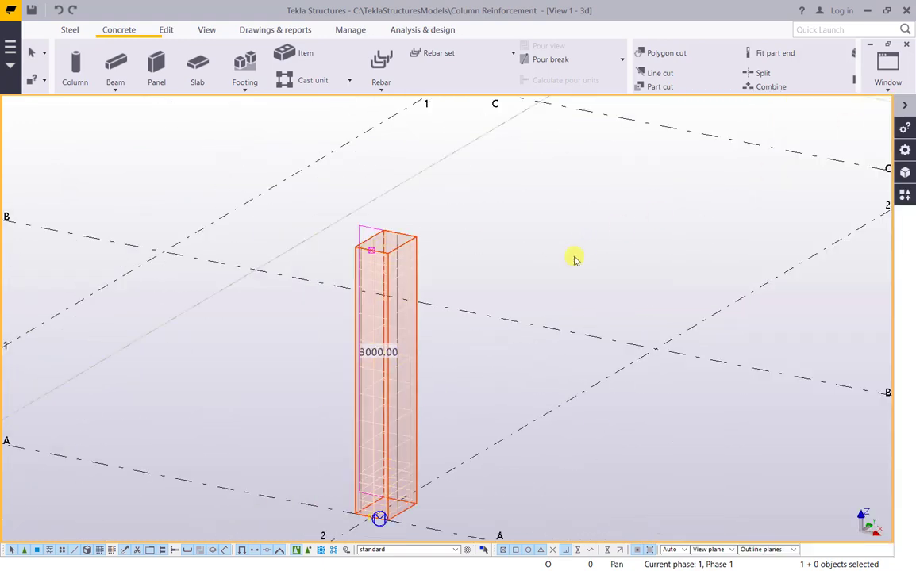
key(Escape)
key(ctrl+1)
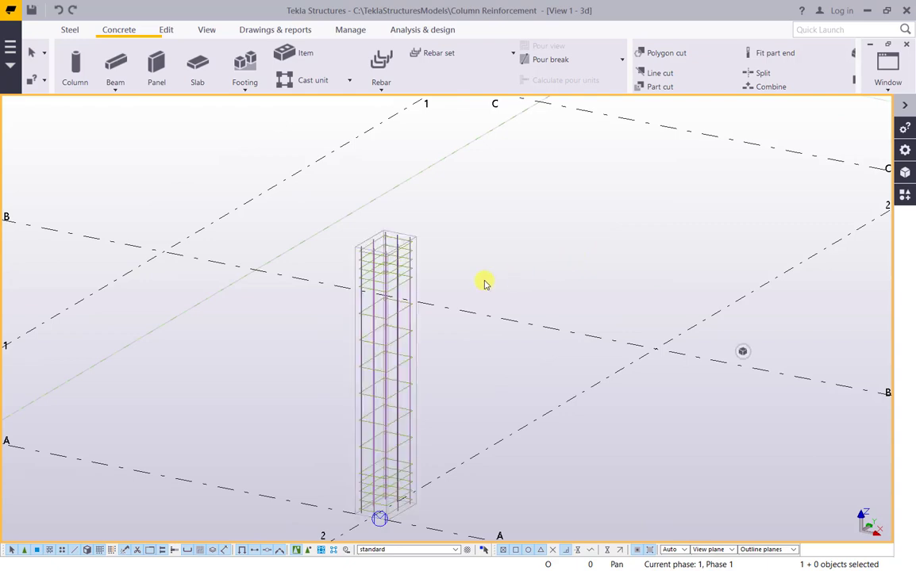
Examine the column's reinforcement cage up close and open the properties of its automated reinforcement layout.
scroll(401, 268, up, 5)
scroll(405, 268, up, 2)
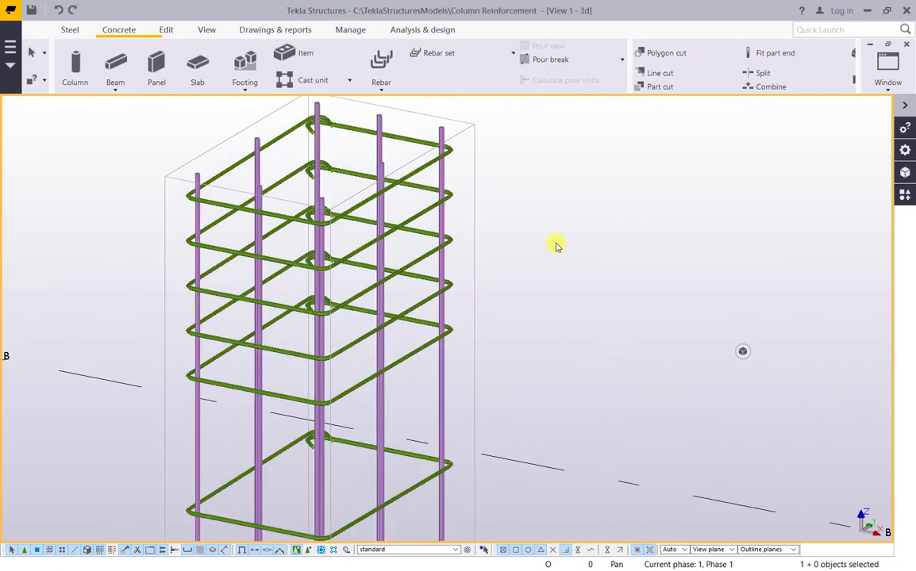
scroll(520, 256, down, 8)
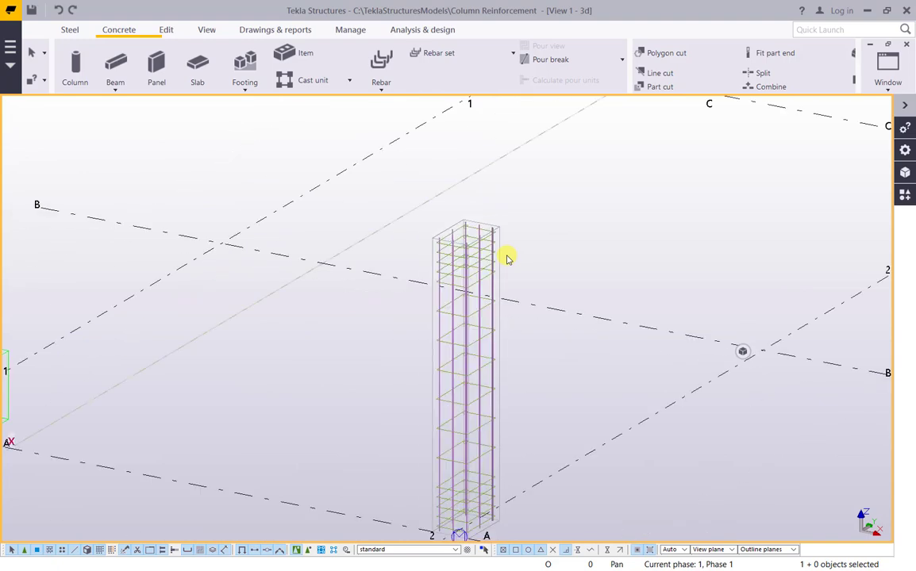
scroll(493, 270, up, 5)
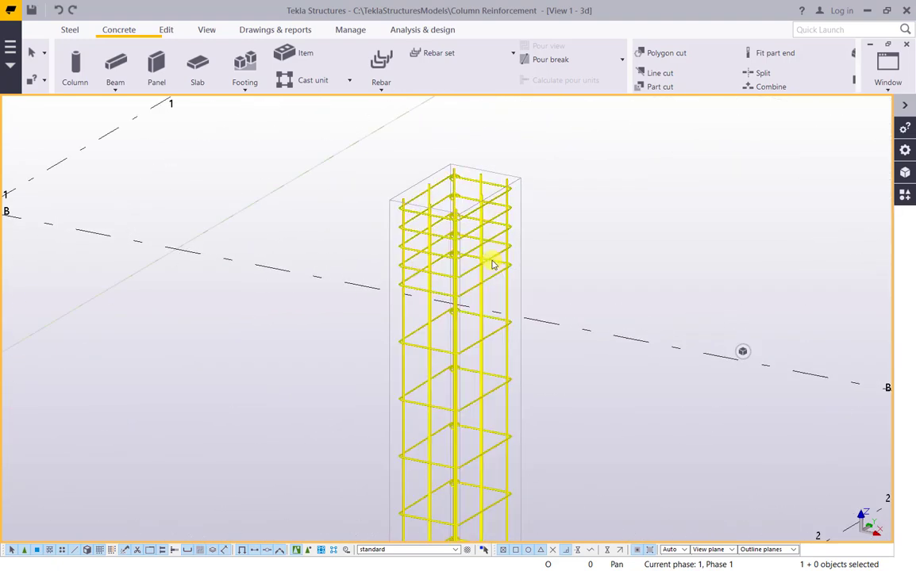
double_click(493, 264)
scroll(334, 249, down, 3)
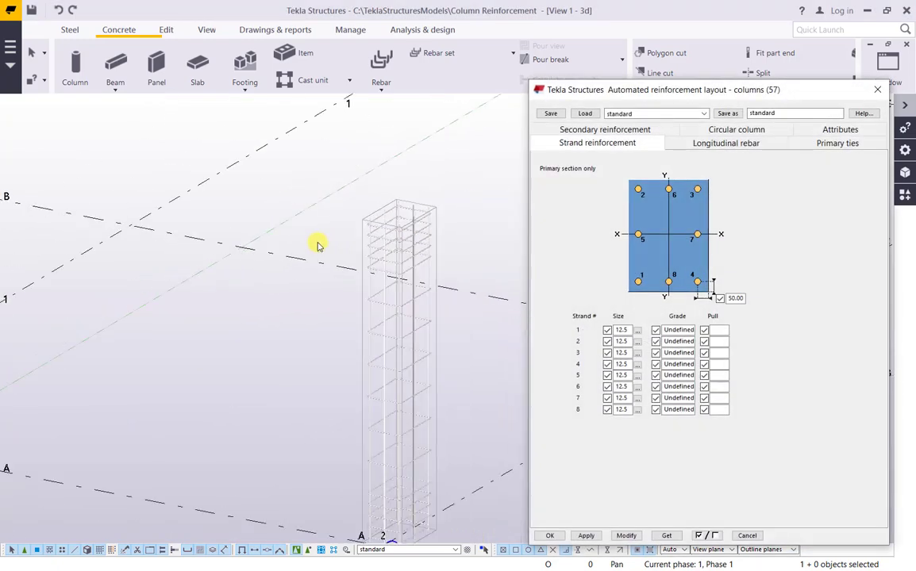
middle_drag(445, 235, 415, 198)
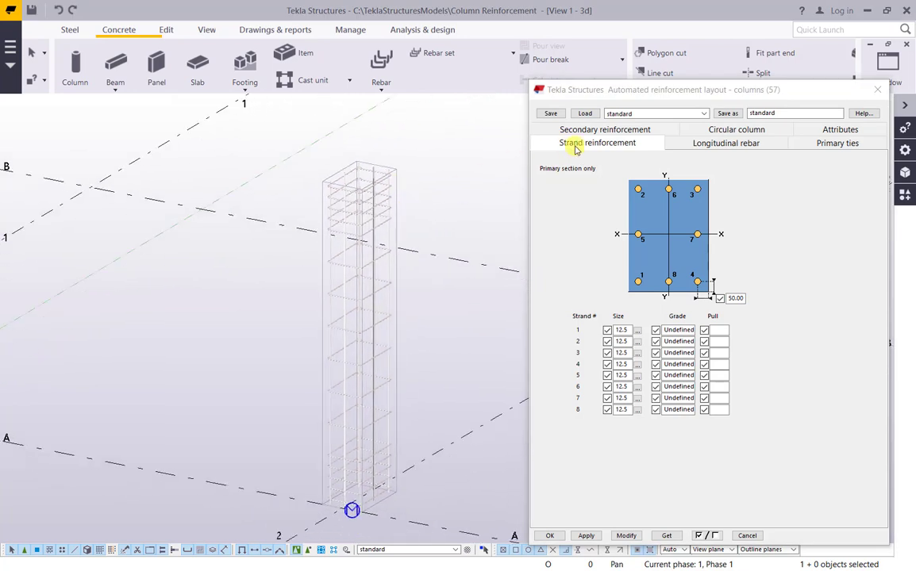
drag(654, 93, 630, 107)
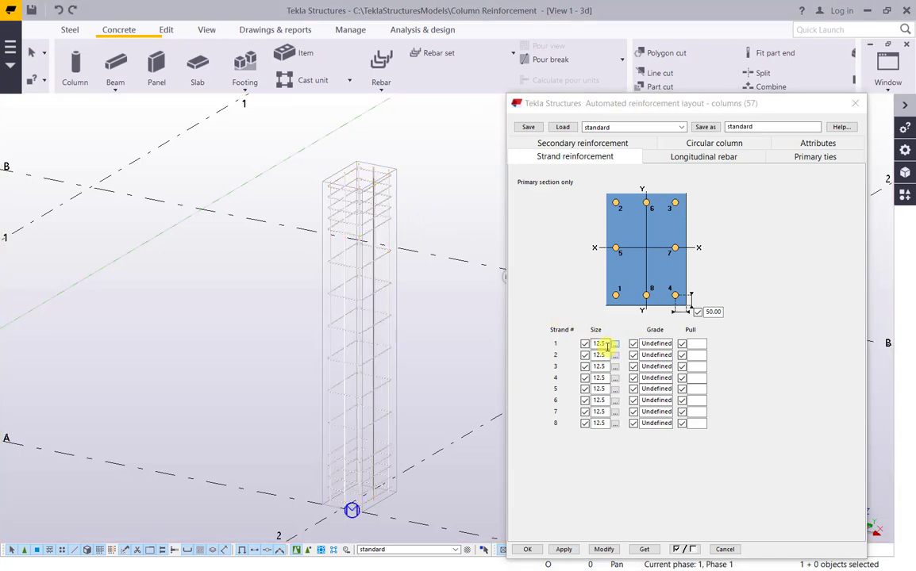
Set the size of all eight strands in the strand reinforcement to 0 and modify the column's reinforcement.
drag(607, 346, 580, 343)
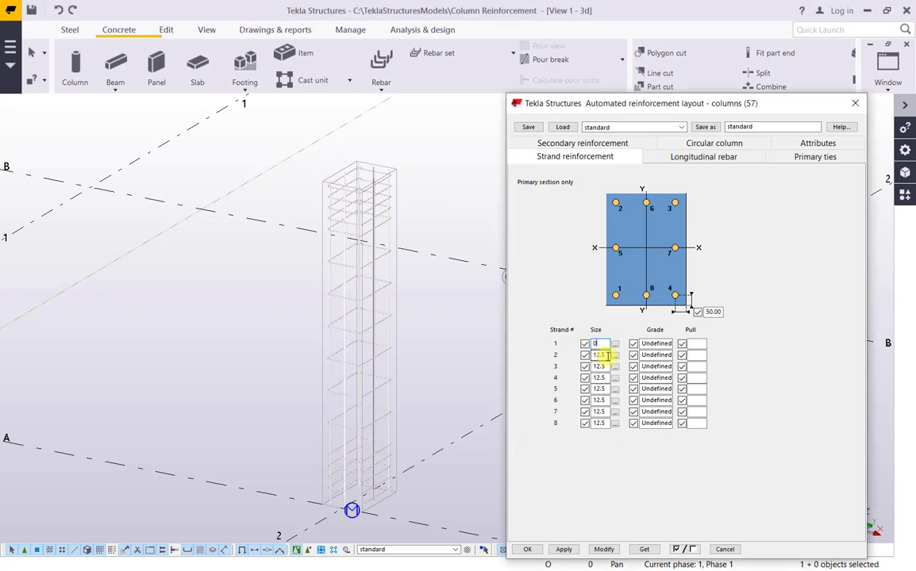
double_click(607, 356)
text(00)
double_click(601, 378)
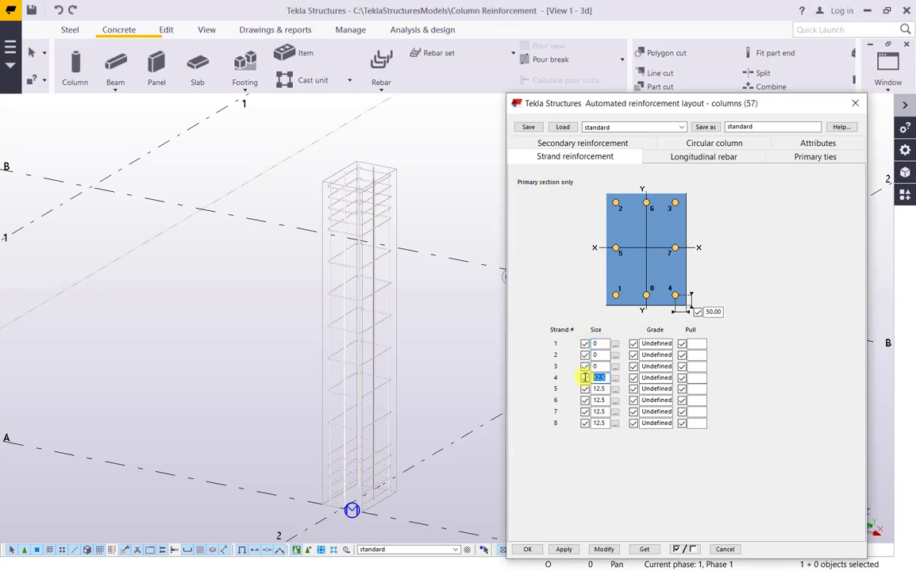
text(0)
double_click(603, 389)
text(0)
double_click(603, 400)
text(0)
double_click(602, 412)
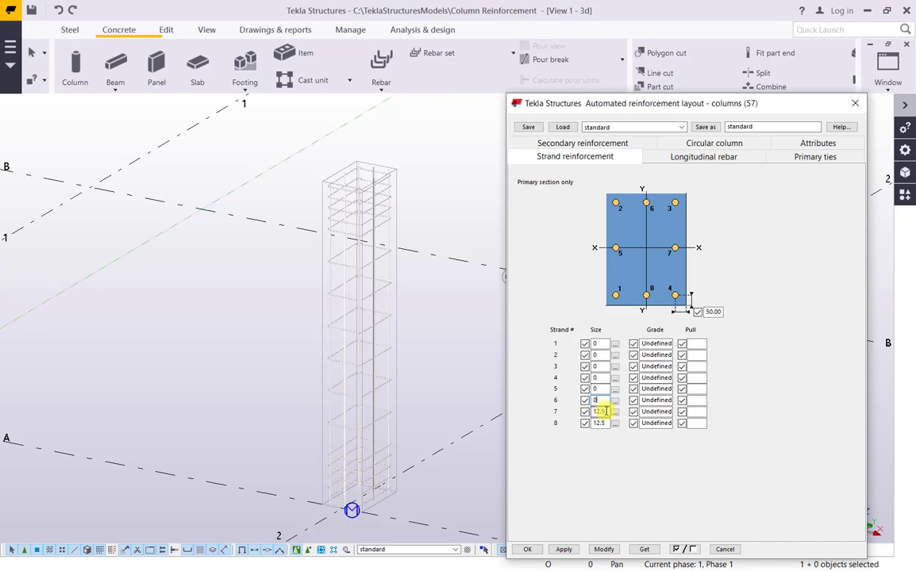
text(0)
double_click(593, 423)
click(603, 549)
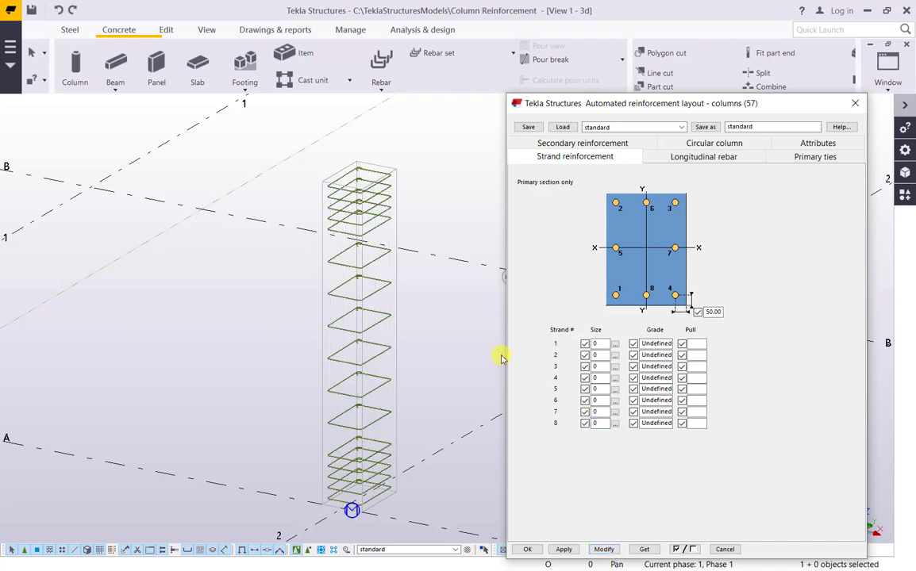
click(421, 301)
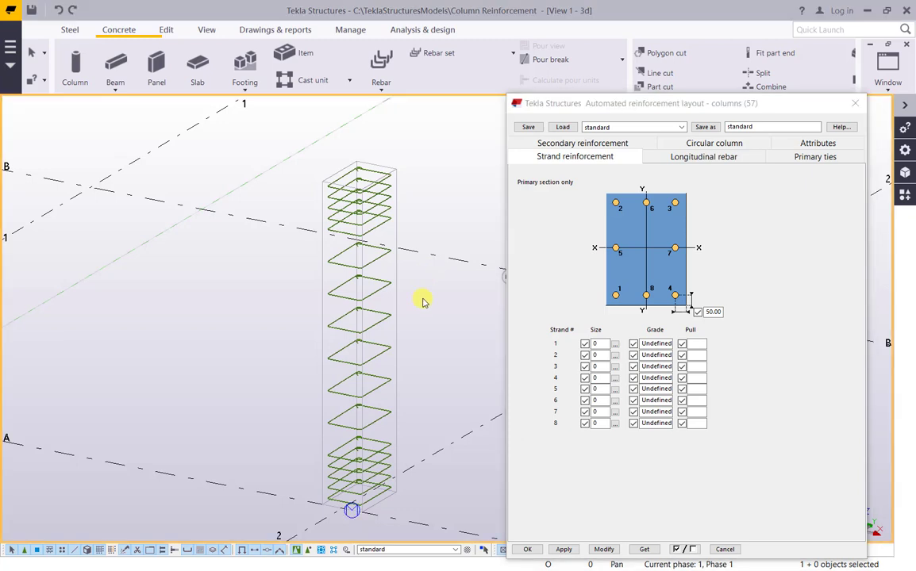
Choose the eight-bar longitudinal rebar arrangement with four corner bars and one bar at the middle of each side.
click(679, 158)
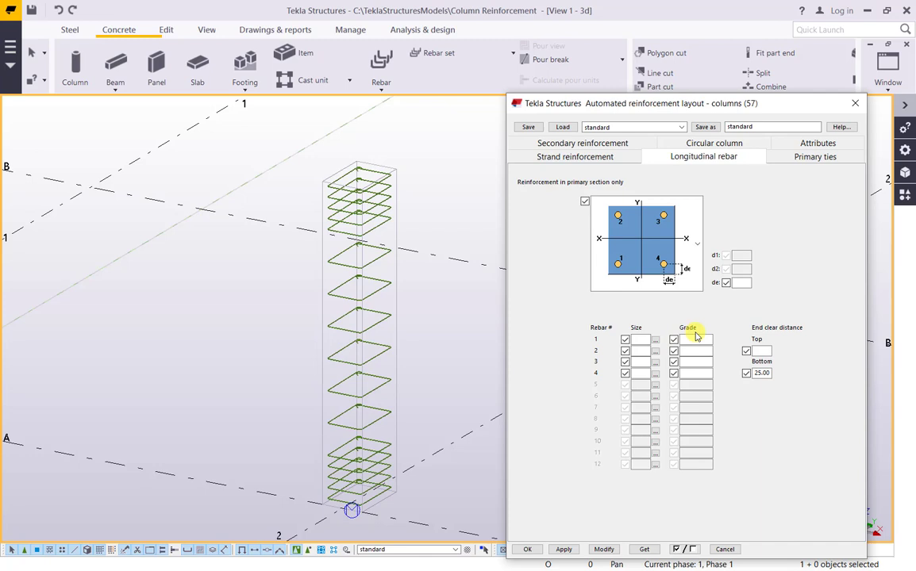
click(699, 243)
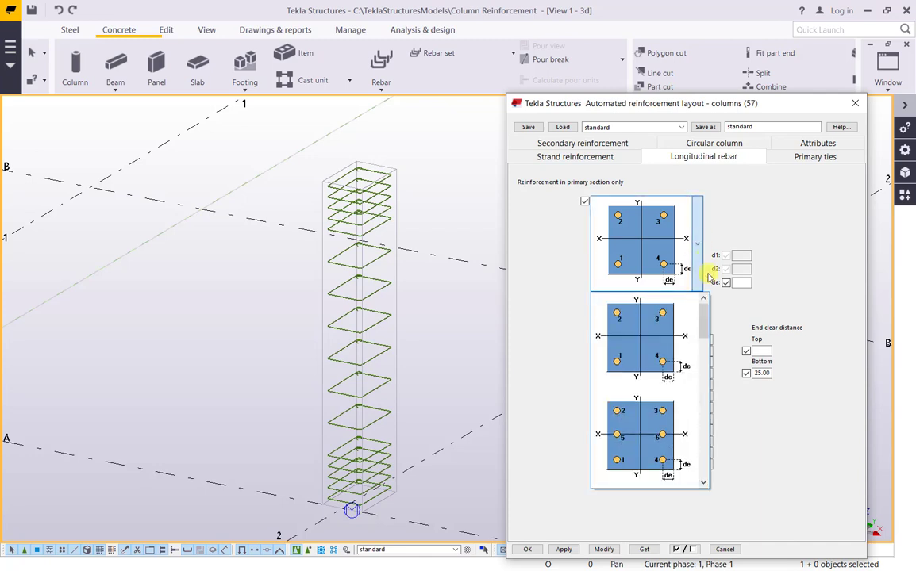
scroll(640, 317, down, 1)
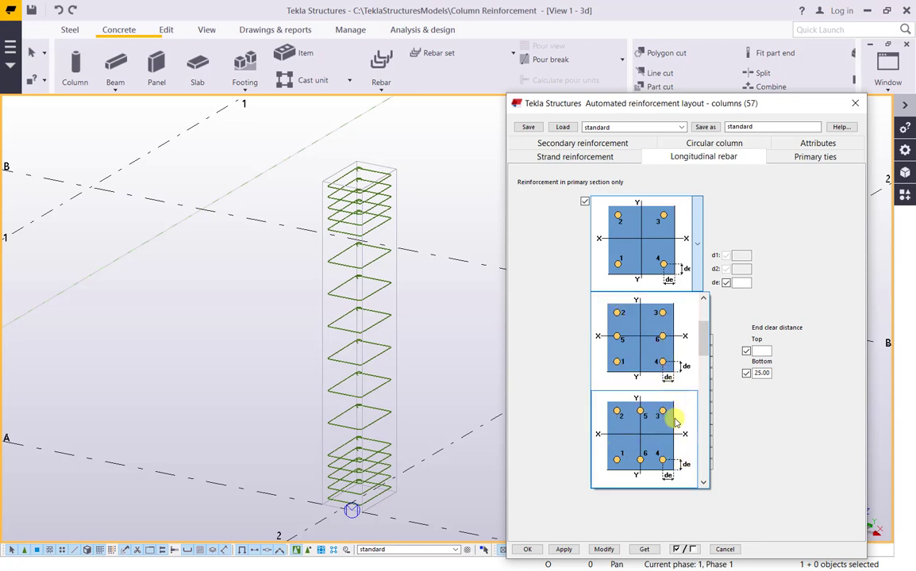
scroll(650, 370, down, 1)
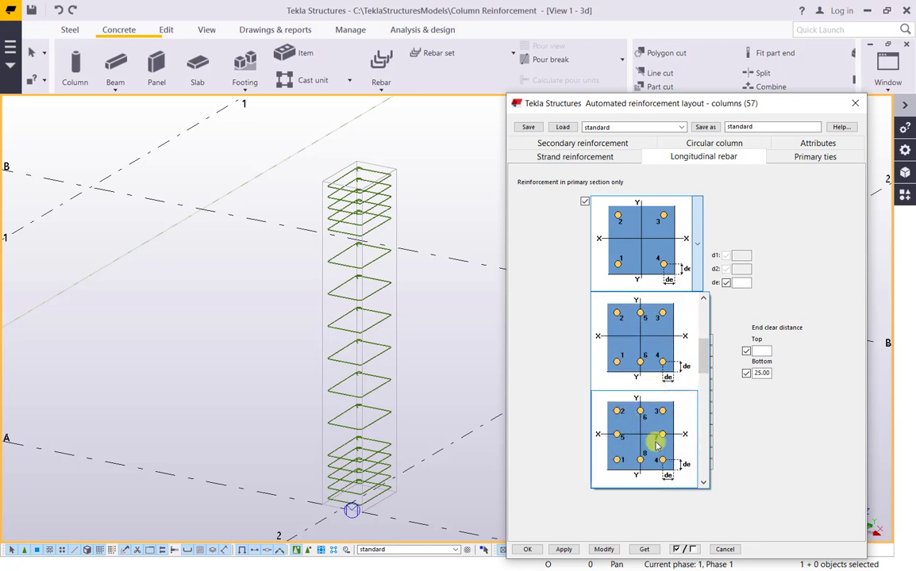
scroll(655, 446, down, 1)
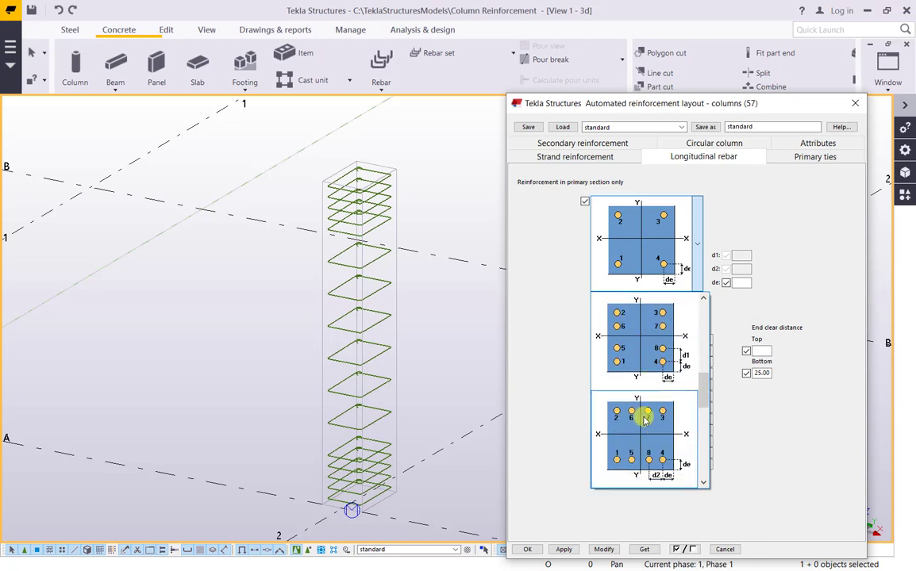
scroll(645, 420, down, 1)
scroll(644, 428, down, 1)
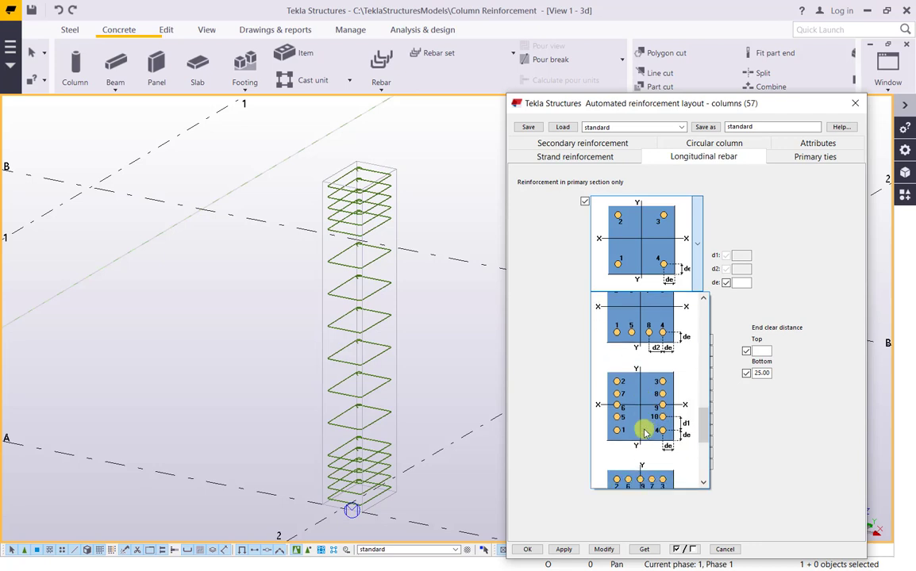
scroll(644, 428, down, 2)
scroll(649, 427, down, 1)
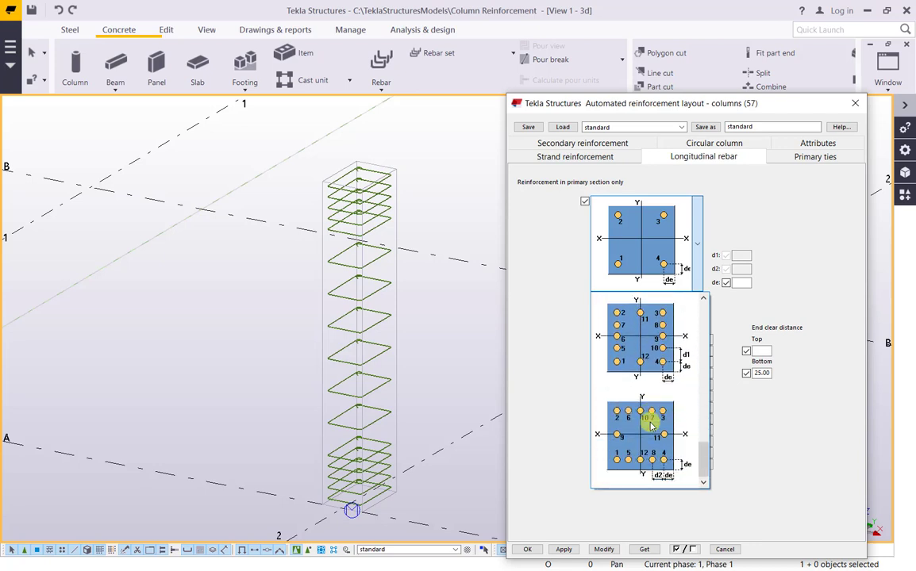
scroll(648, 431, up, 3)
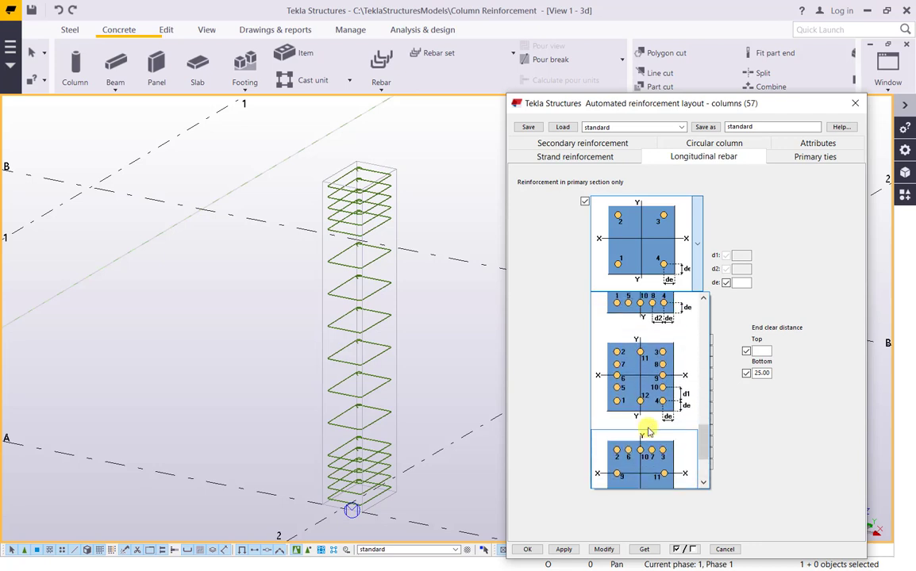
scroll(650, 383, up, 1)
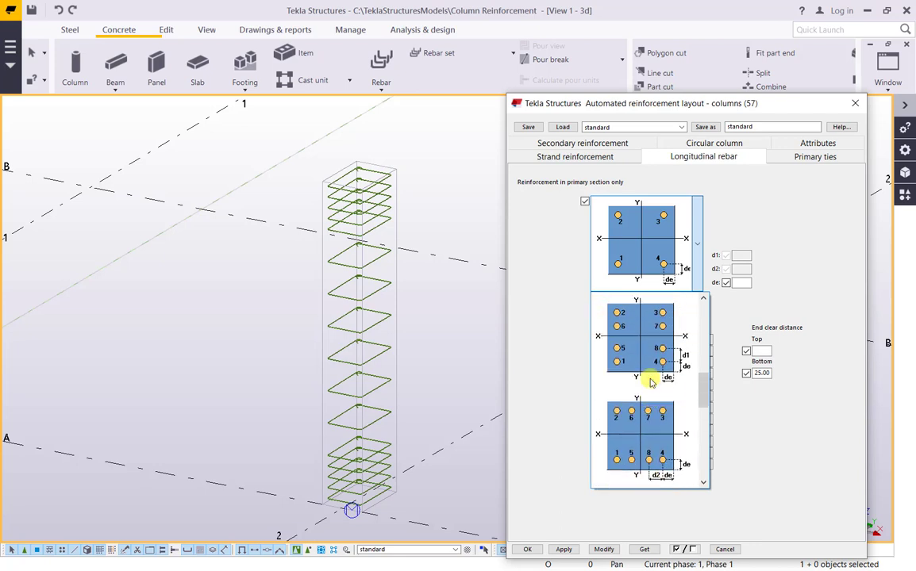
scroll(650, 382, down, 1)
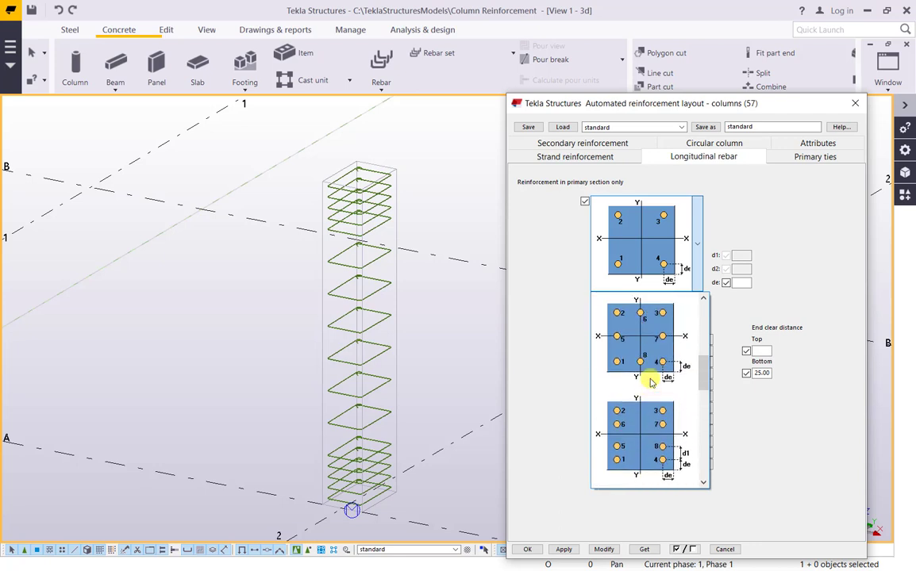
click(650, 331)
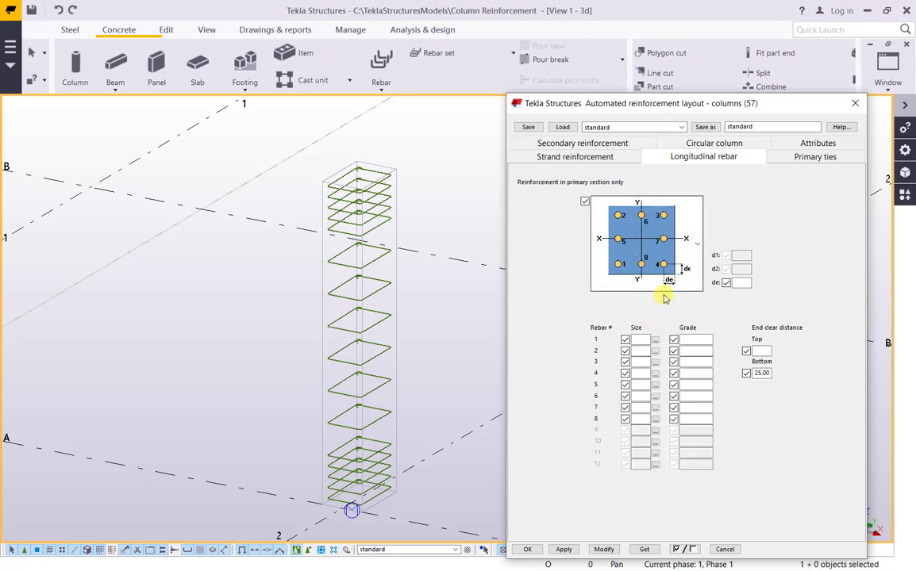
Assign the T460 grade, size 16 main bar from the reinforcing bar catalog to longitudinal rebar 1.
click(655, 340)
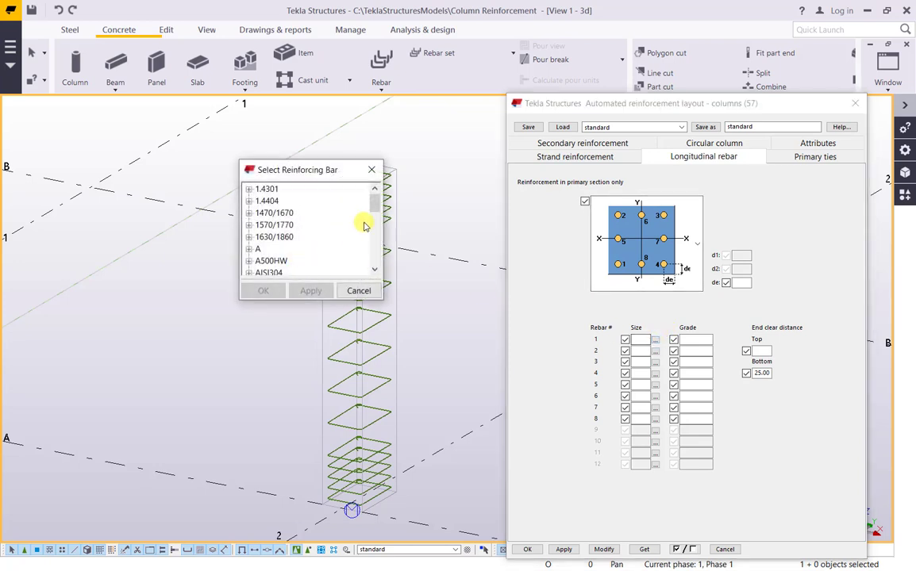
drag(374, 207, 346, 265)
click(248, 237)
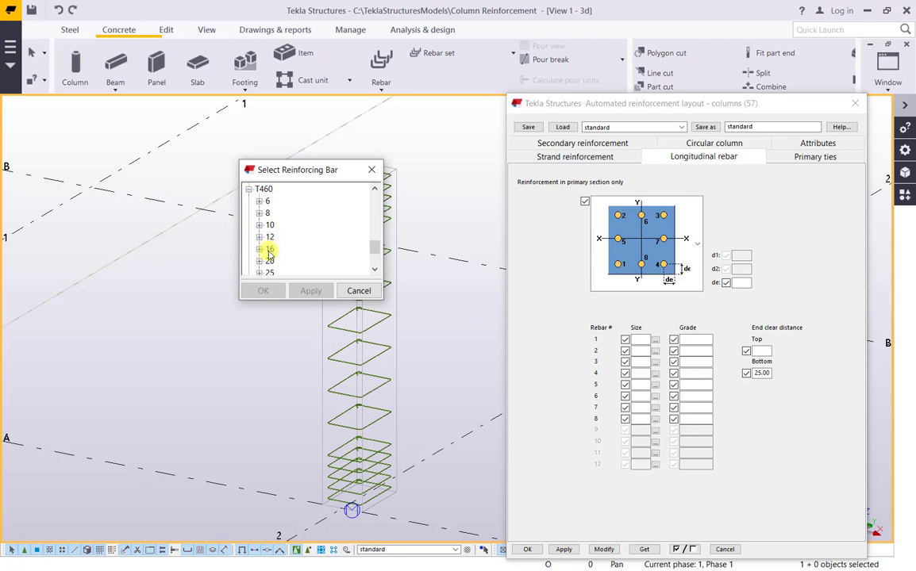
click(260, 250)
click(287, 261)
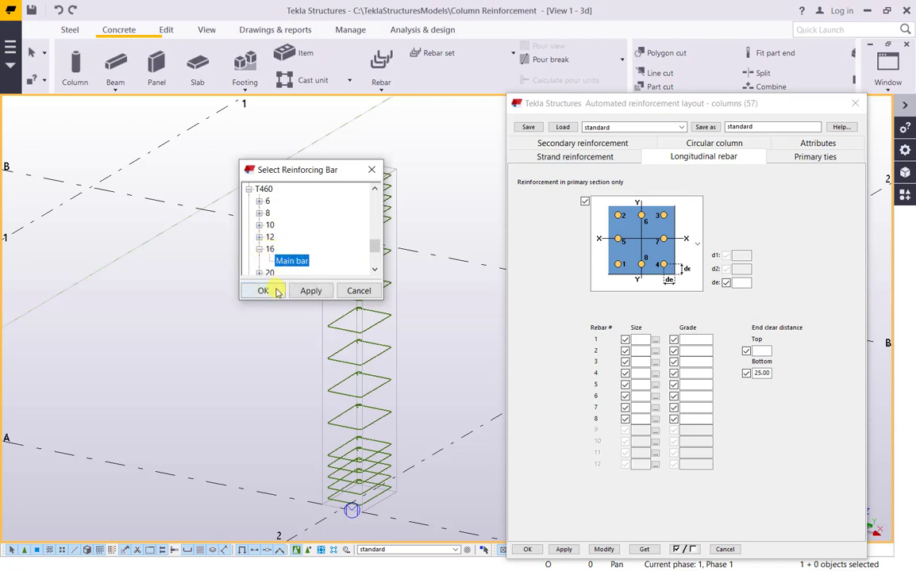
click(263, 290)
Copy the size 16 from longitudinal rebar 1 to rebars 2 through 8.
double_click(640, 340)
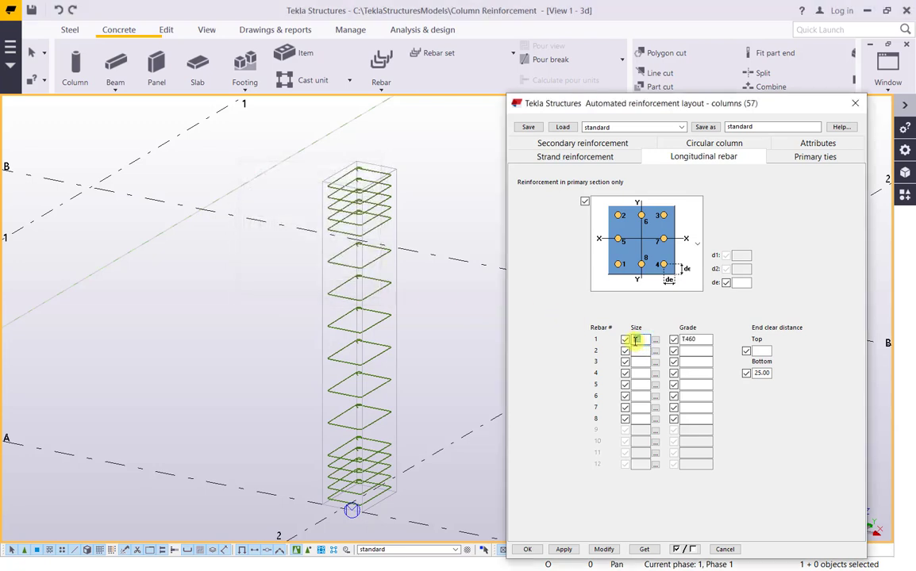
right_click(639, 340)
click(657, 377)
click(641, 361)
key(ctrl+v)
click(639, 373)
key(ctrl+v)
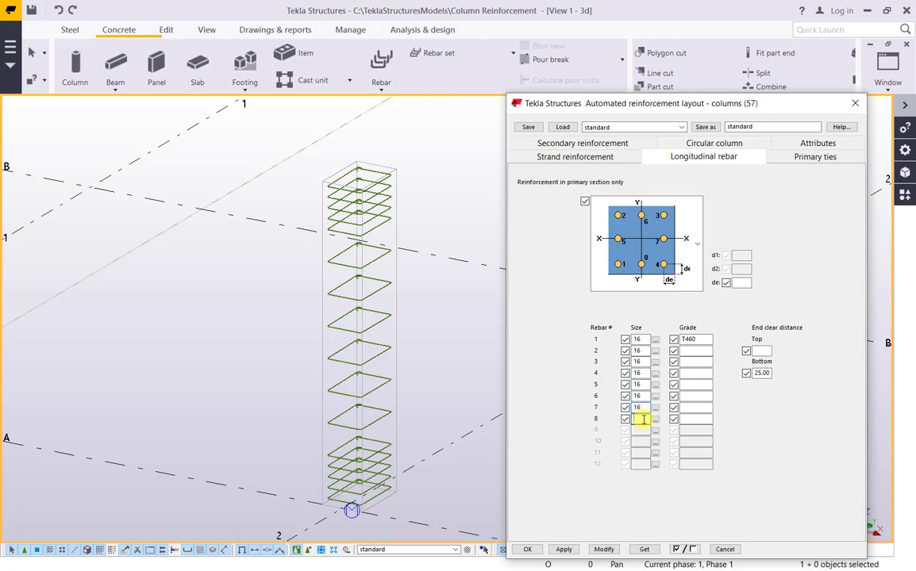
key(ctrl+v)
Copy the T460 grade to longitudinal rebars 2 through 8 and modify the column's reinforcement with these settings.
double_click(686, 340)
right_click(687, 344)
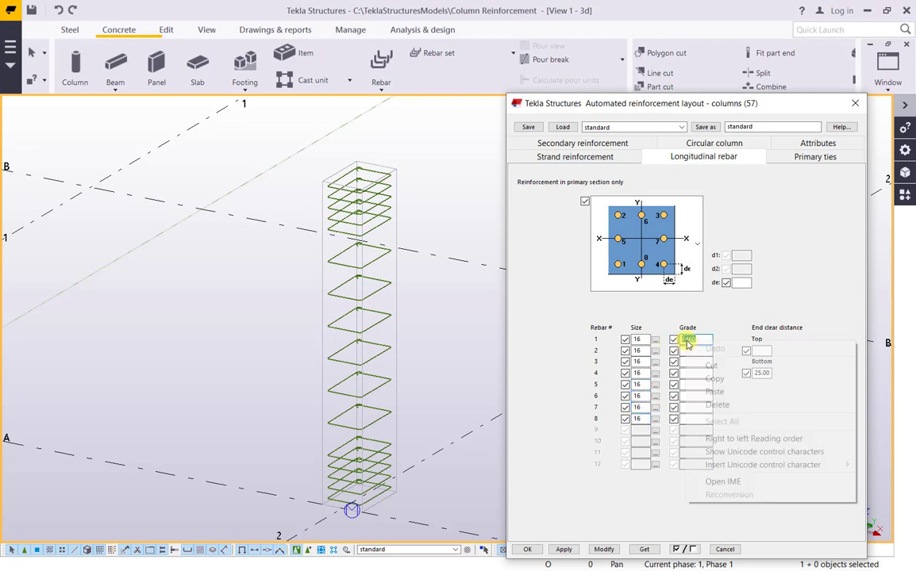
click(707, 379)
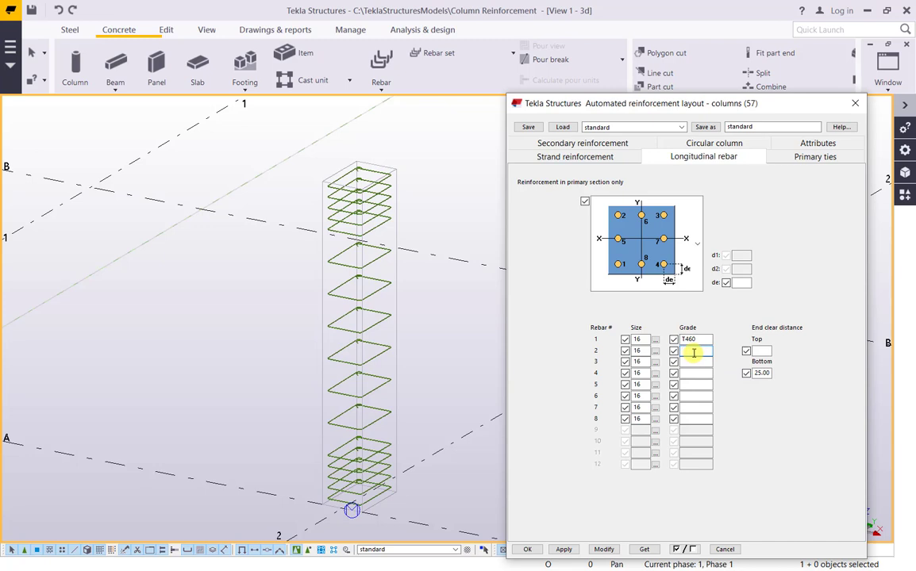
key(ctrl+v)
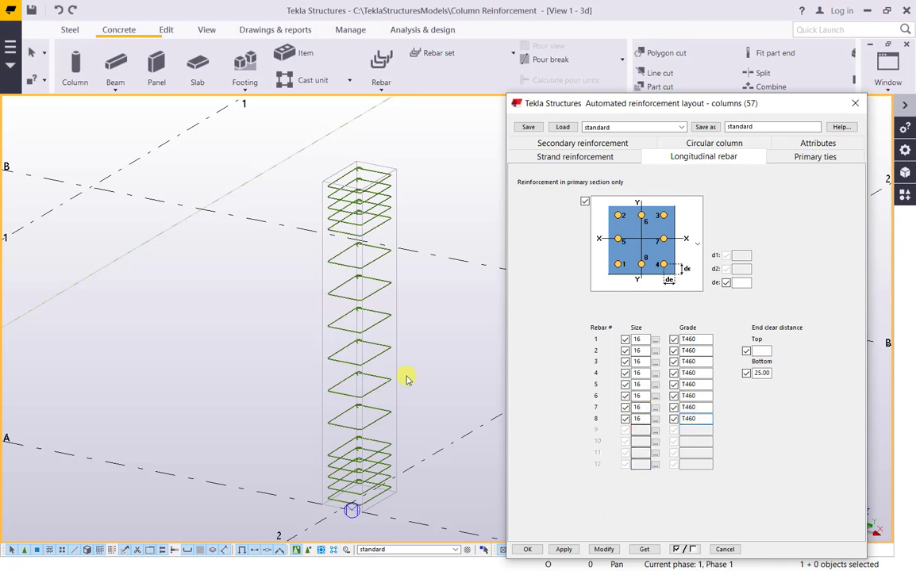
click(379, 296)
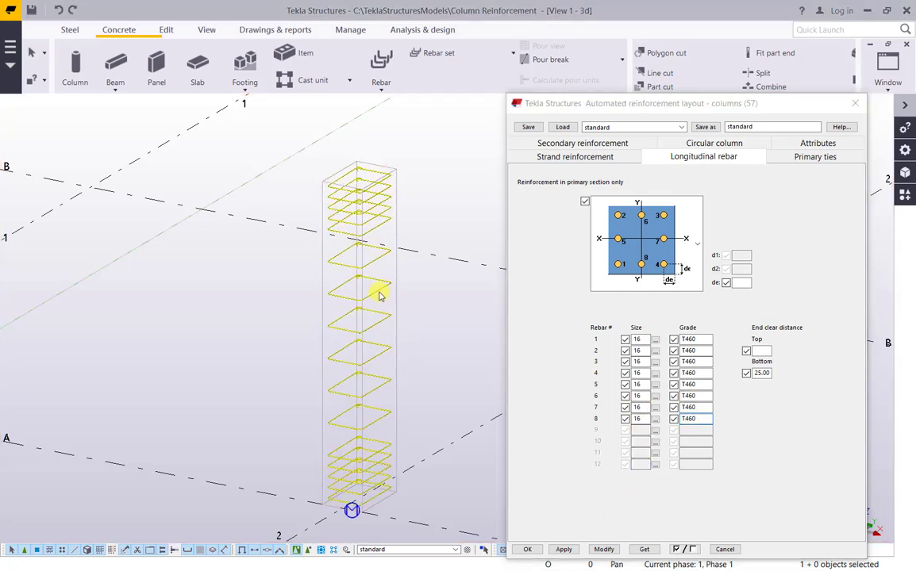
click(604, 549)
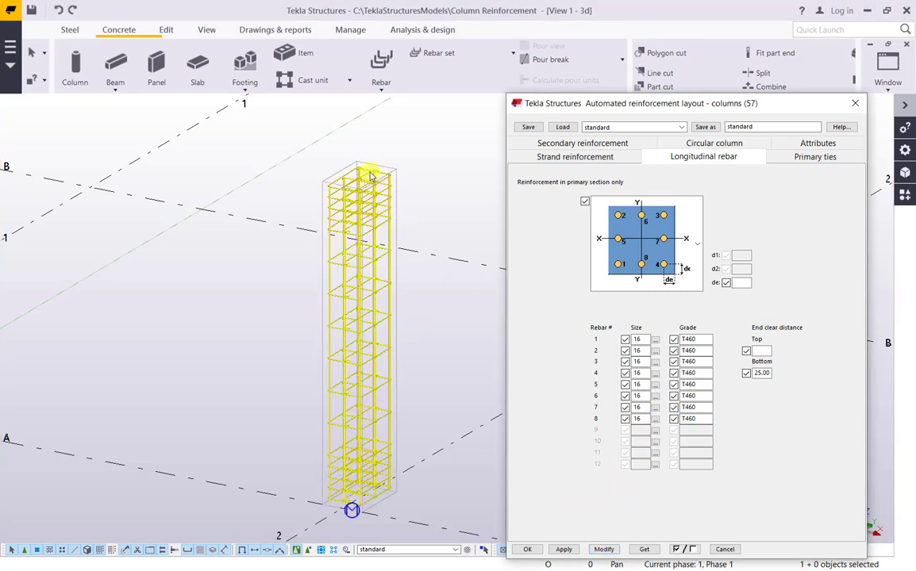
Examine the longitudinal bars and ties up close at the column's upper end in the 3D view.
scroll(373, 179, up, 3)
scroll(370, 176, up, 4)
scroll(357, 179, down, 5)
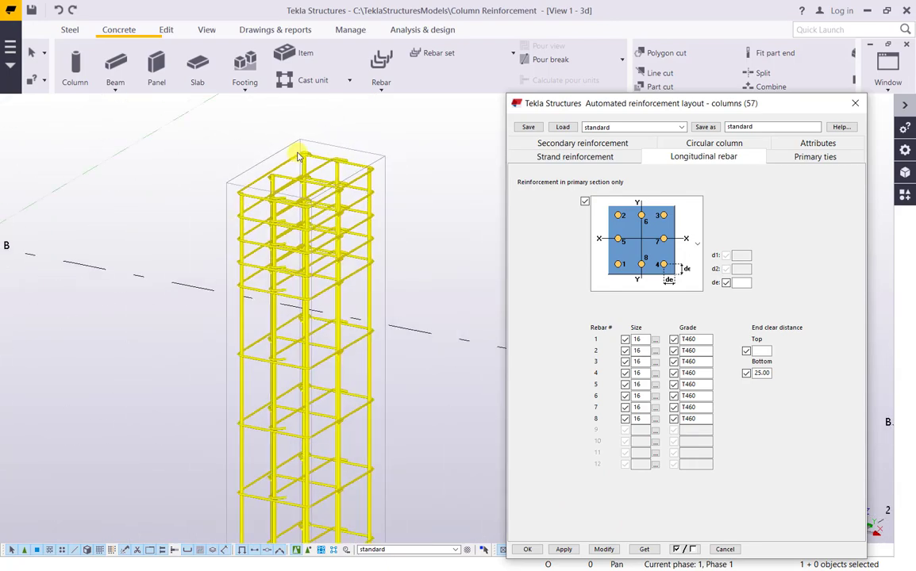
scroll(340, 182, up, 3)
scroll(340, 182, up, 2)
scroll(349, 207, down, 6)
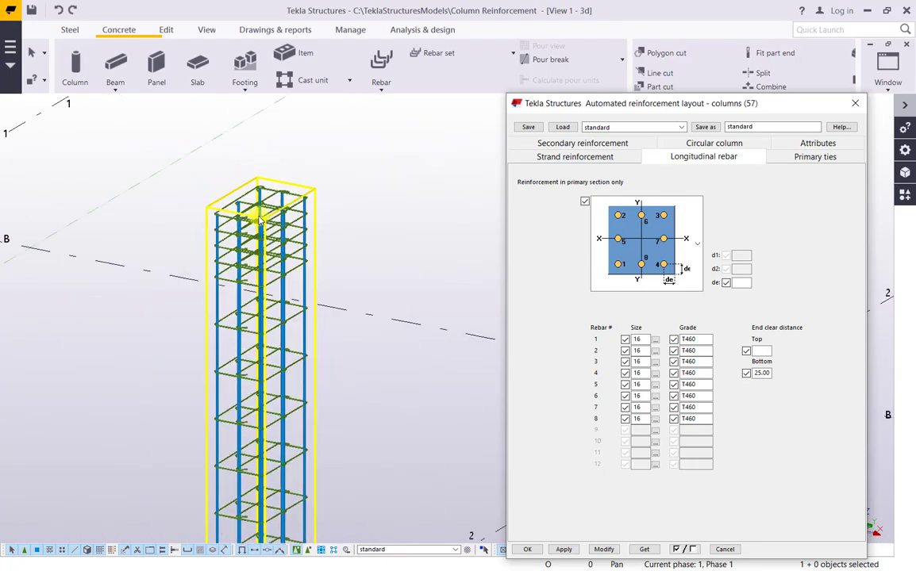
click(377, 231)
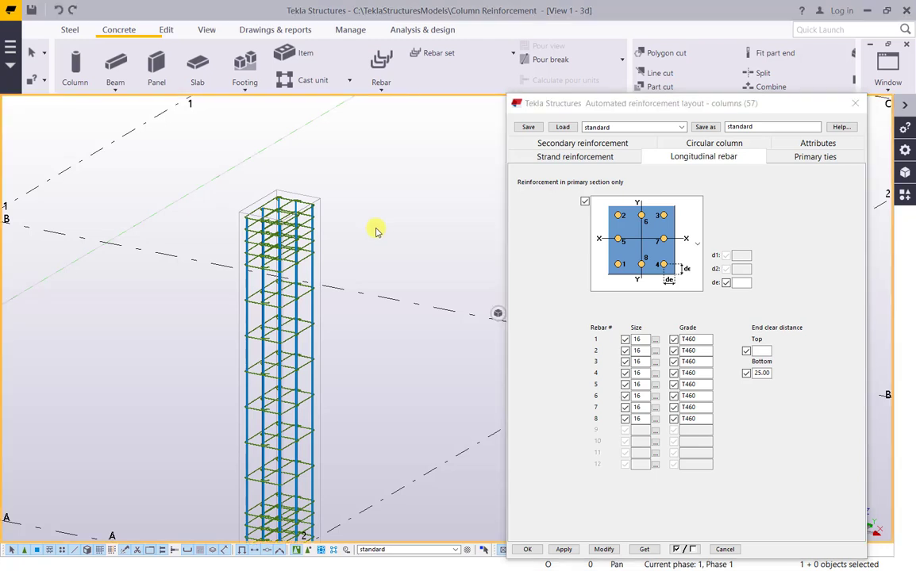
Switch the 3D view to plan and examine the positions of the longitudinal bars and ties in the column's cross-section.
key(ctrl+p)
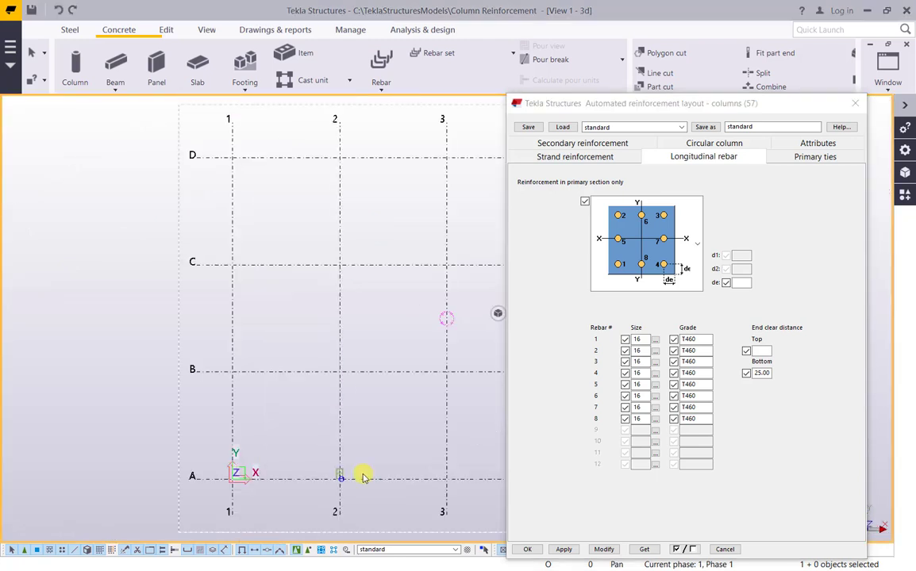
scroll(362, 476, up, 8)
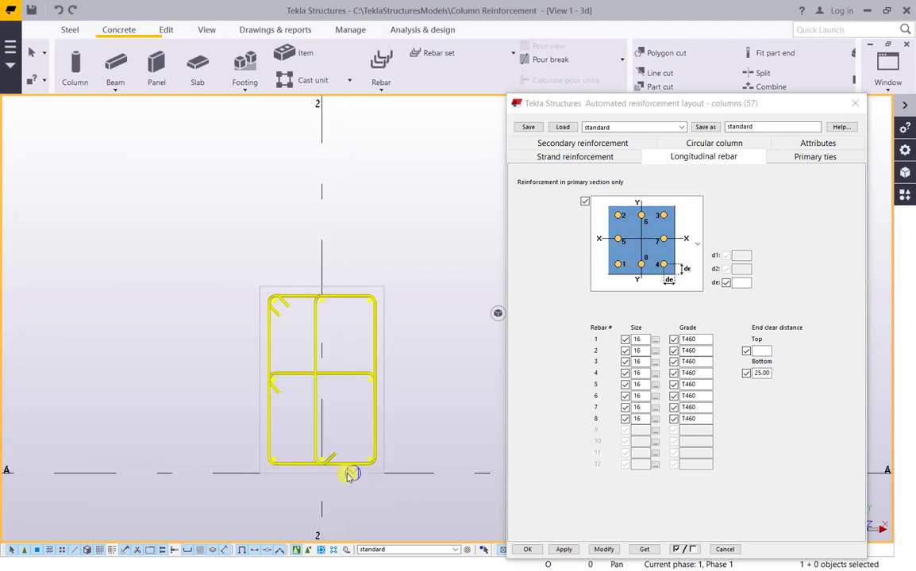
scroll(350, 474, up, 2)
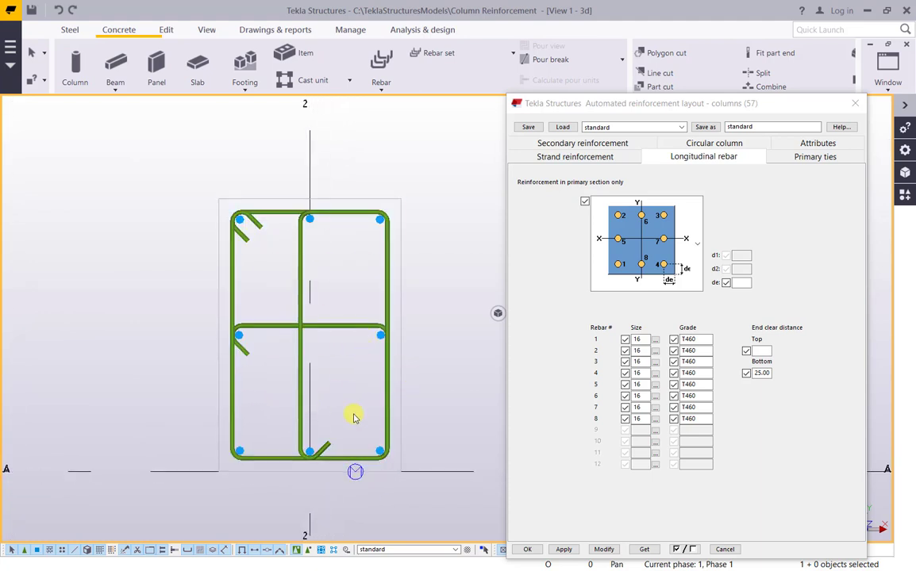
scroll(300, 352, down, 2)
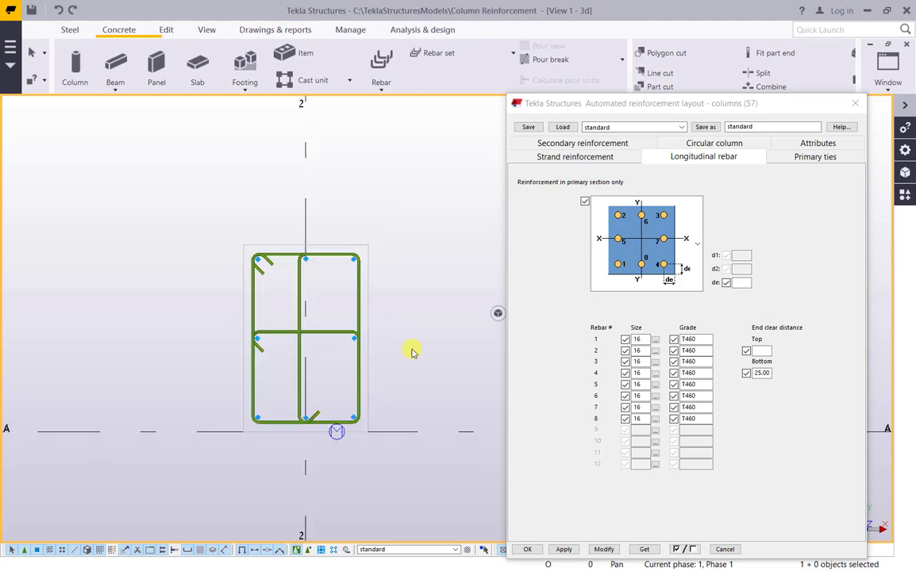
scroll(387, 358, up, 3)
scroll(370, 356, down, 1)
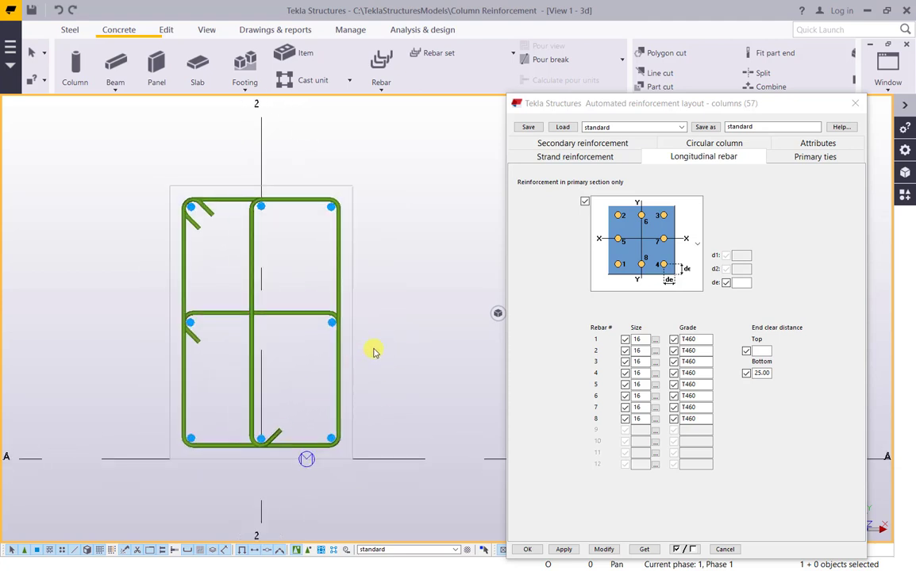
scroll(372, 316, down, 1)
scroll(371, 317, down, 1)
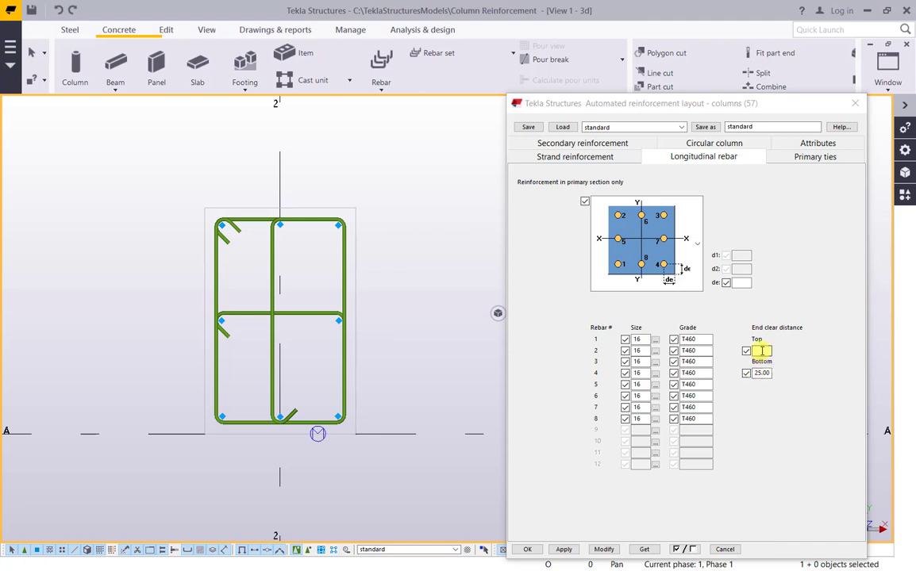
scroll(349, 369, down, 4)
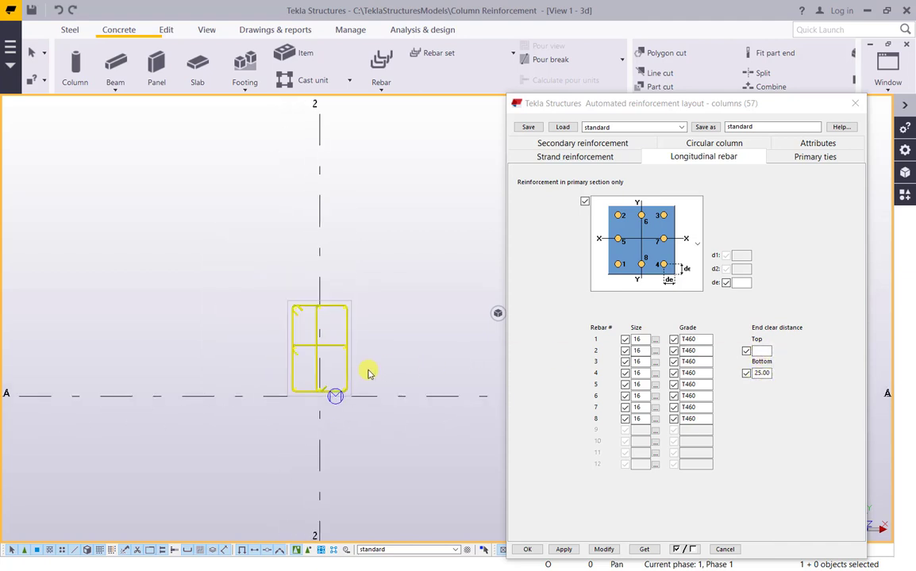
Make the GRID A view visible and show the column's elevation at grid line 2 up close.
click(204, 30)
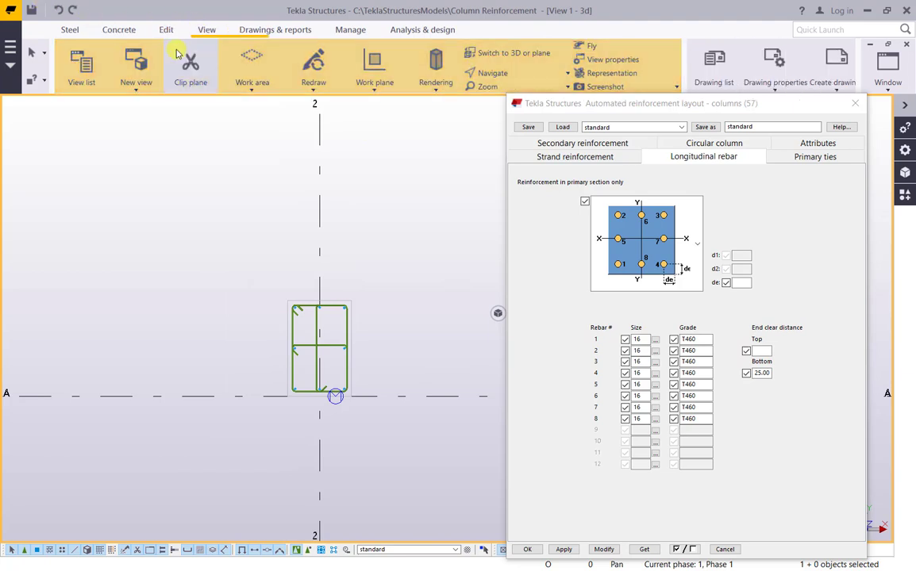
click(85, 78)
click(274, 256)
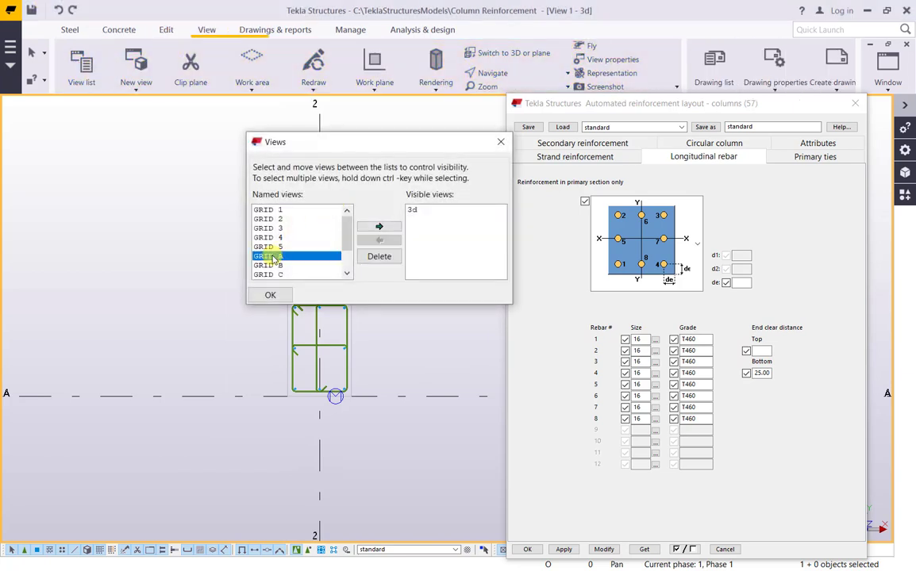
click(380, 226)
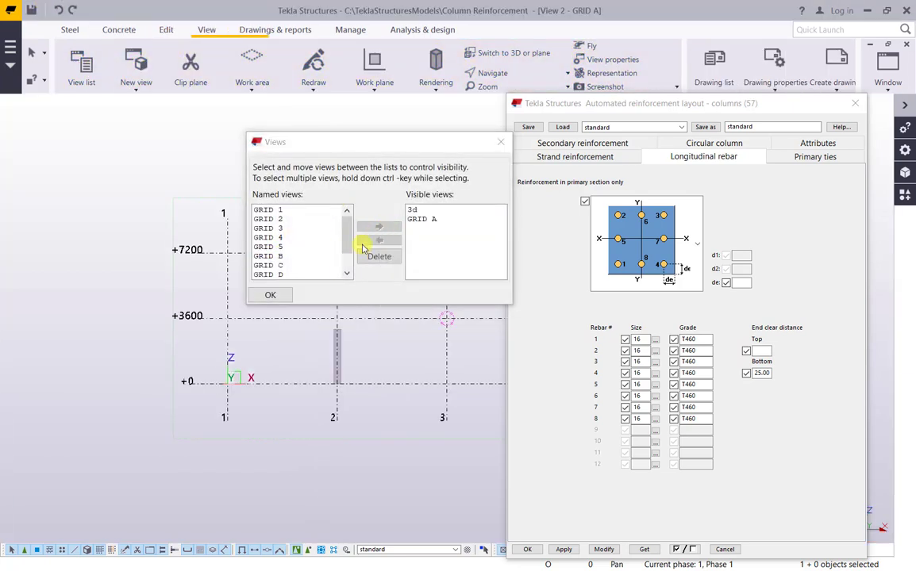
click(501, 141)
scroll(342, 381, up, 3)
scroll(331, 384, up, 2)
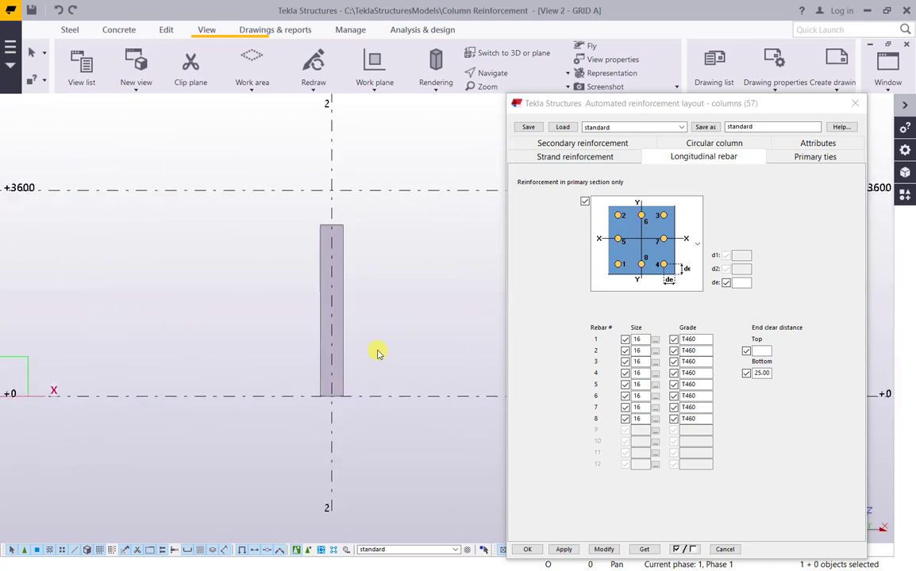
Set the longitudinal rebars' bottom end clear distance to 0, modify the column's reinforcement and check the bar ends at the column base.
scroll(334, 382, up, 4)
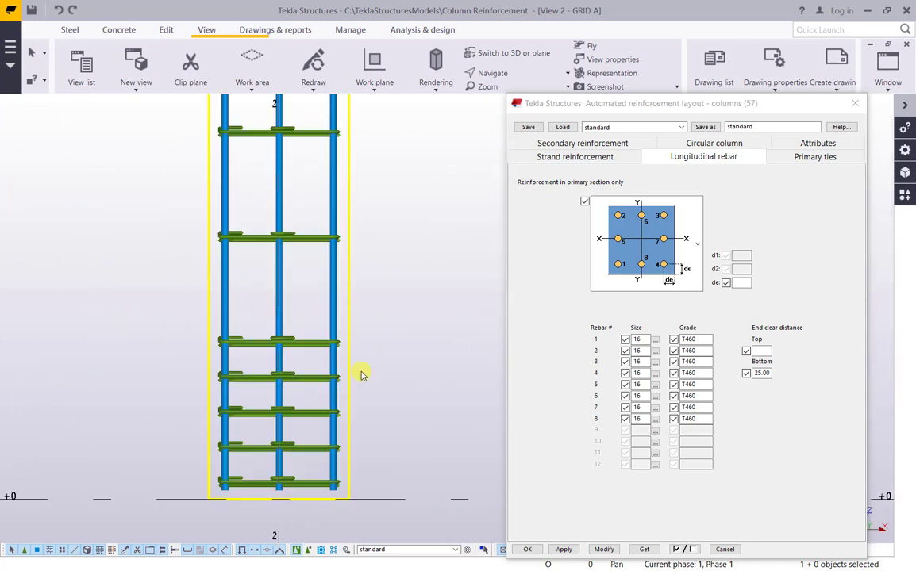
scroll(292, 507, up, 5)
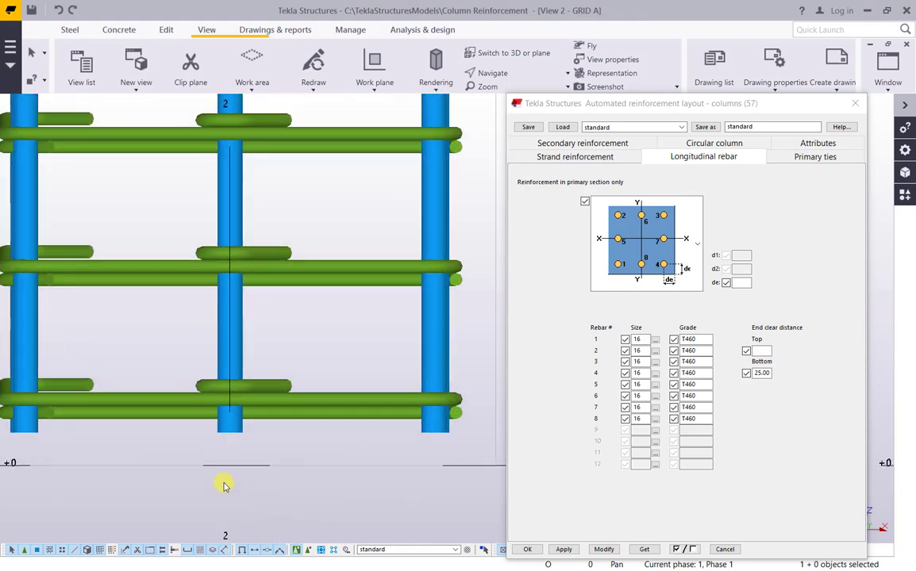
scroll(255, 447, down, 1)
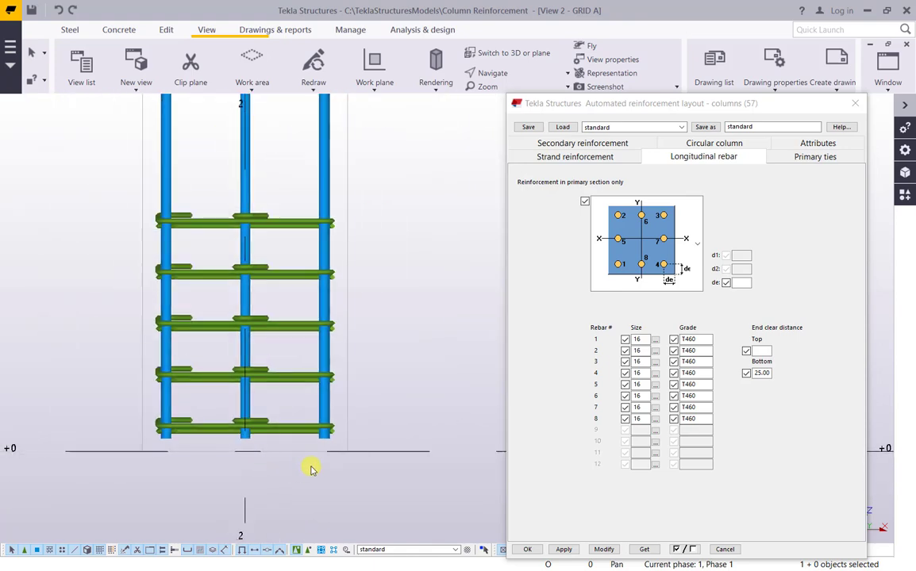
double_click(758, 373)
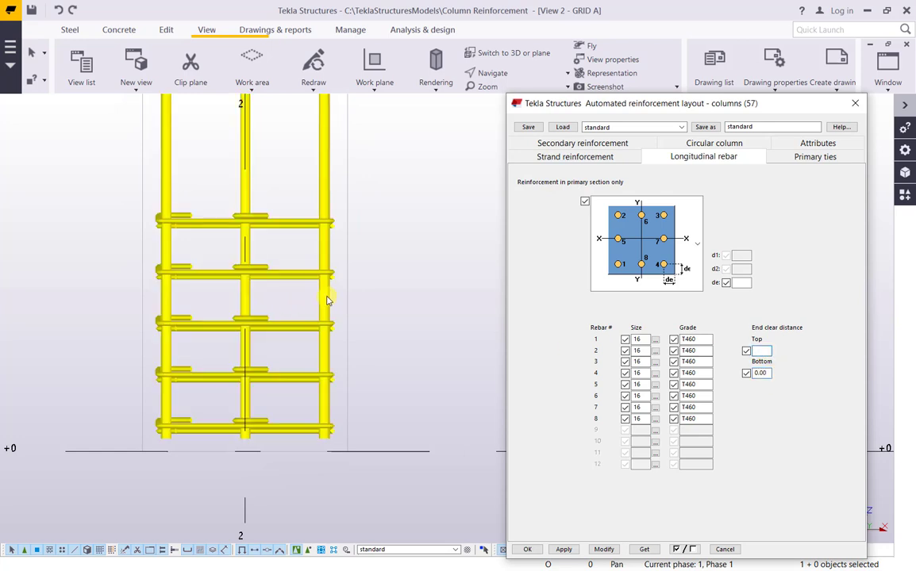
click(262, 274)
click(615, 551)
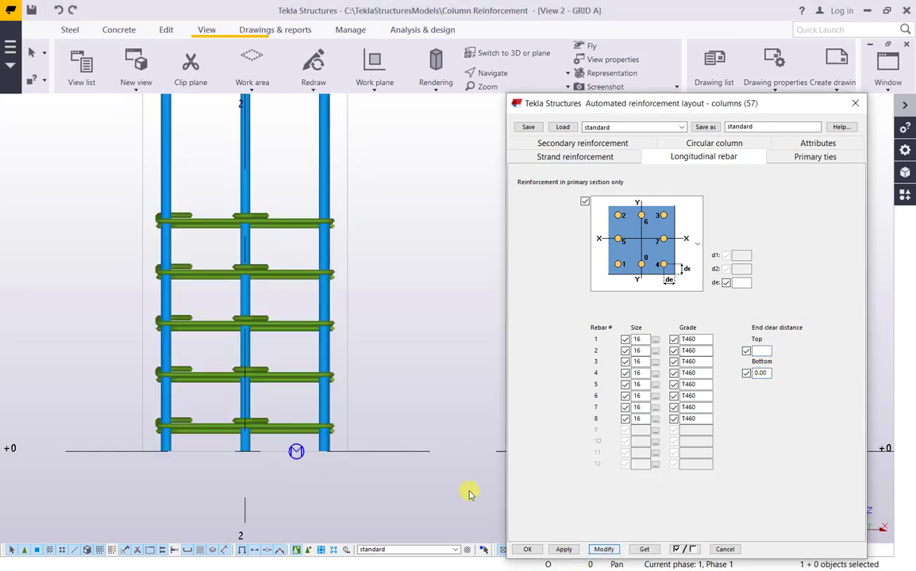
scroll(276, 452, up, 5)
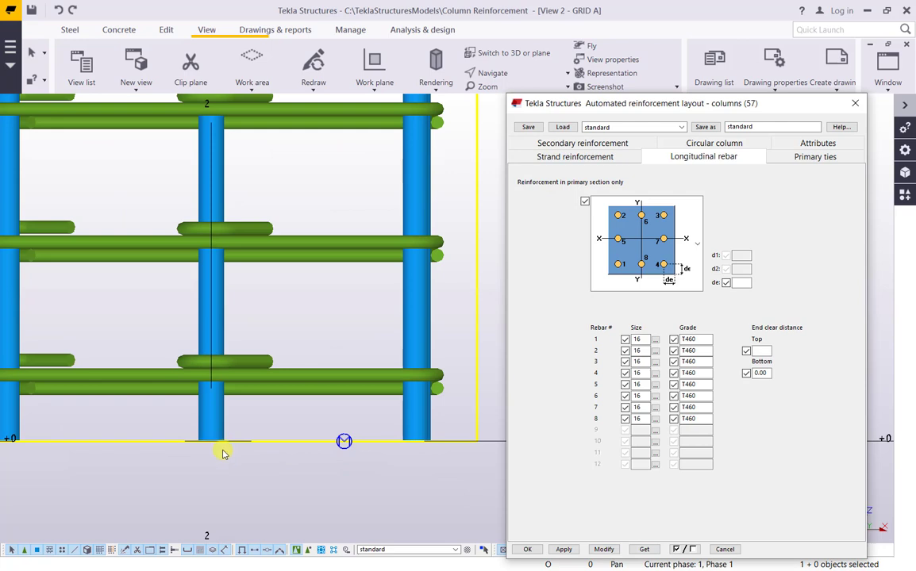
Try top end clear distances of 25 and 0 for the longitudinal rebars, modifying the column's reinforcement with each value.
scroll(226, 455, down, 5)
scroll(224, 456, down, 4)
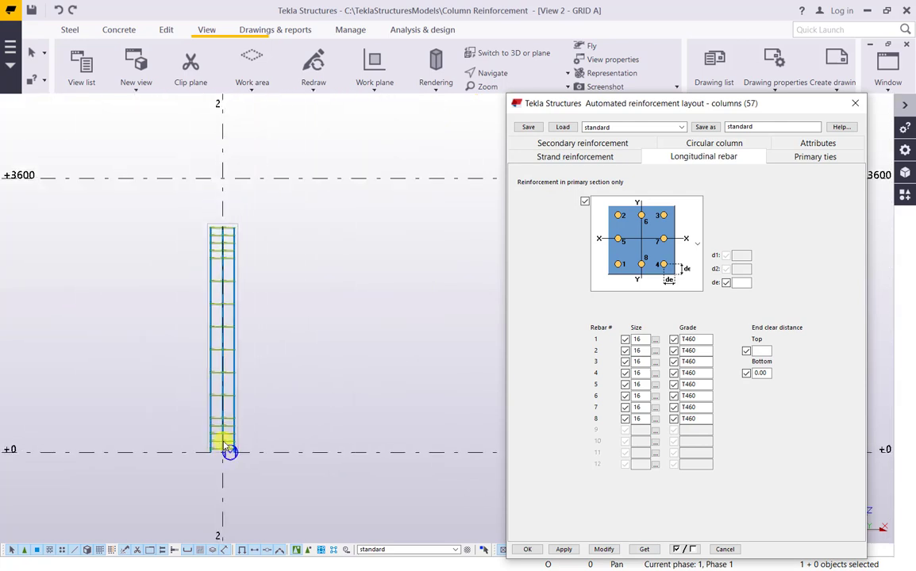
scroll(216, 229, up, 2)
scroll(216, 229, up, 3)
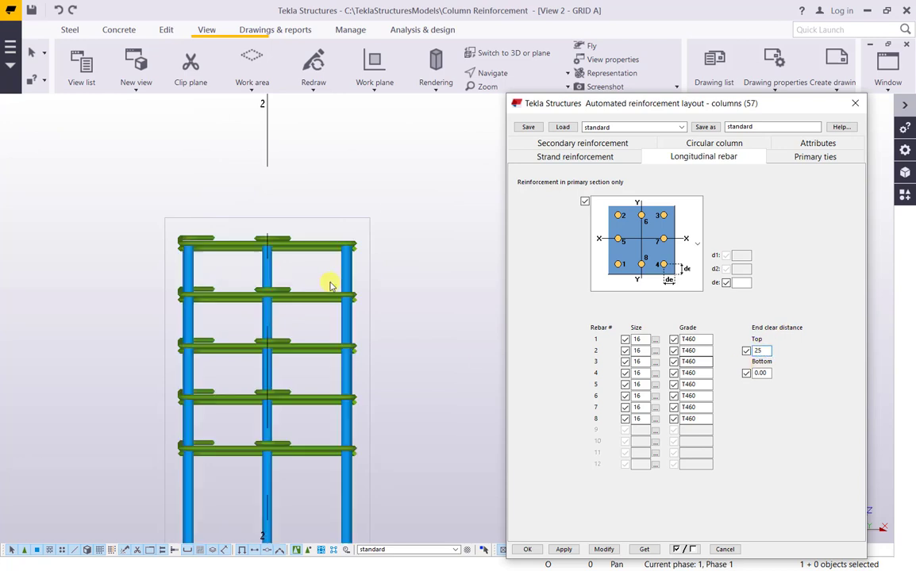
click(607, 549)
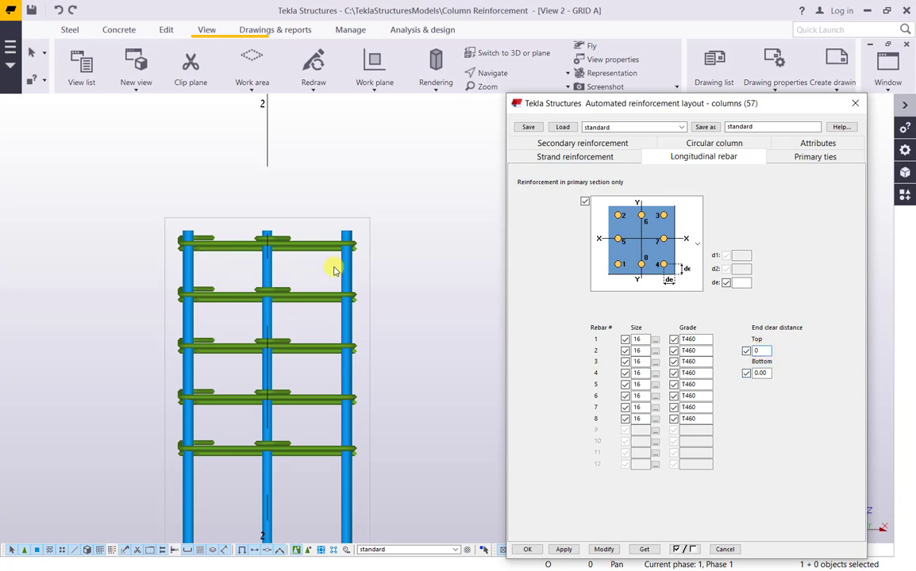
click(606, 549)
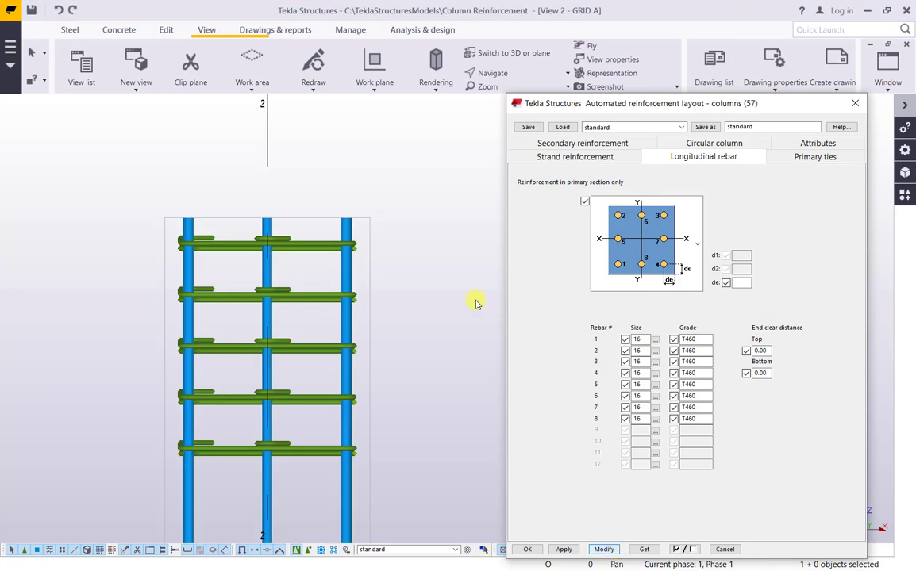
scroll(370, 278, down, 5)
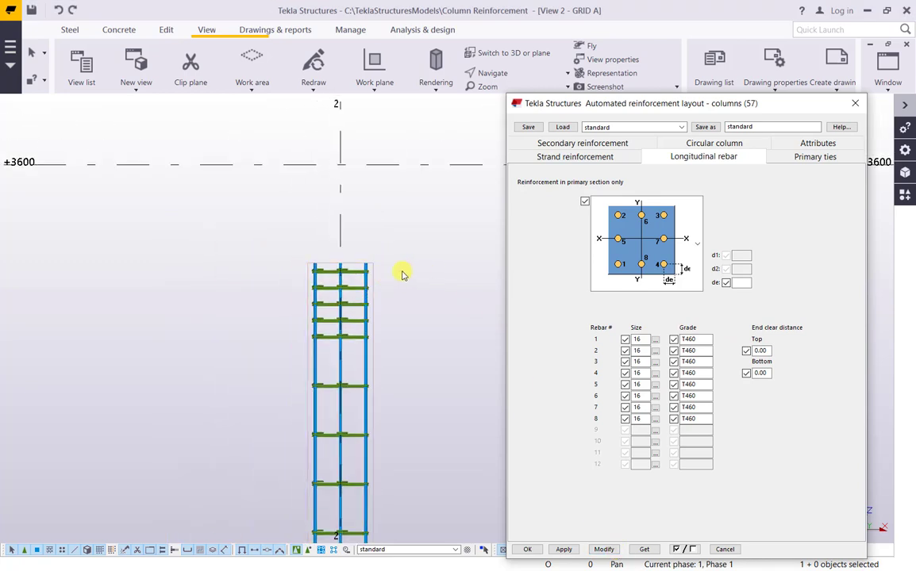
scroll(402, 275, down, 2)
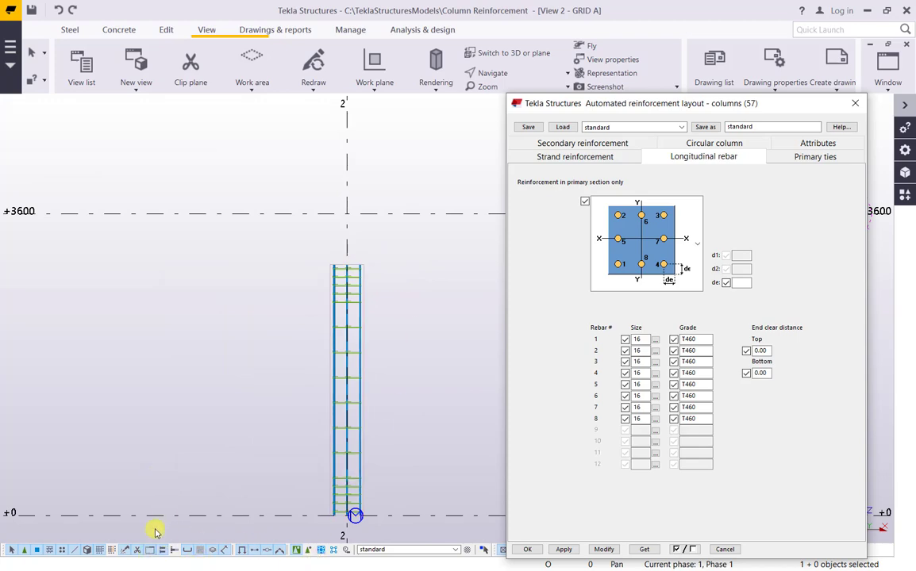
Switch to Calculator, compute 50 × 16 as the bars' lap length and close it again.
key(super)
text(ca)
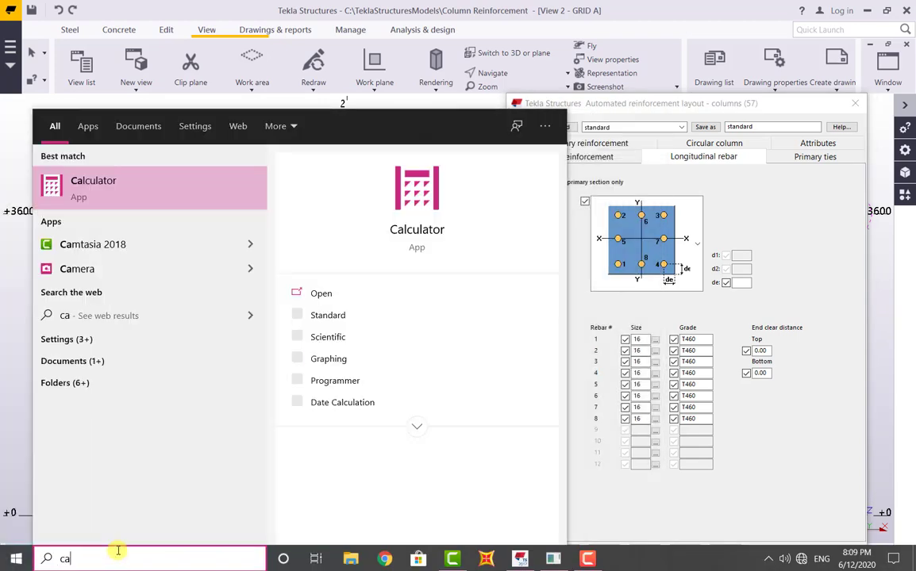
text(l)
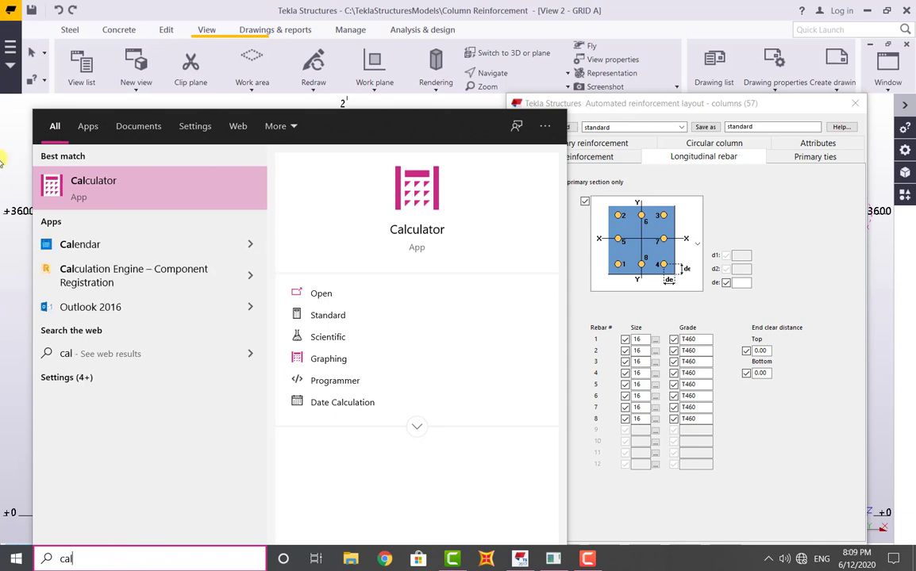
click(106, 184)
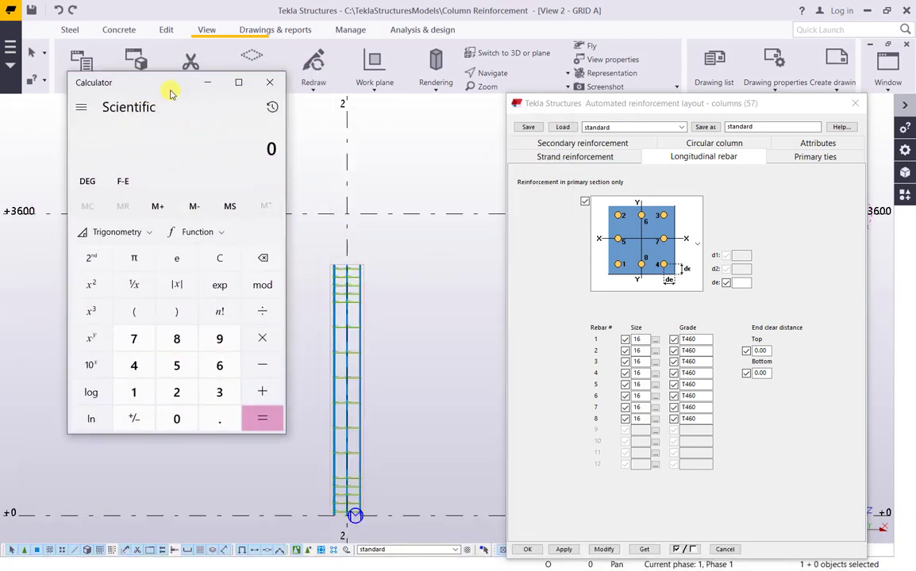
click(154, 367)
click(173, 420)
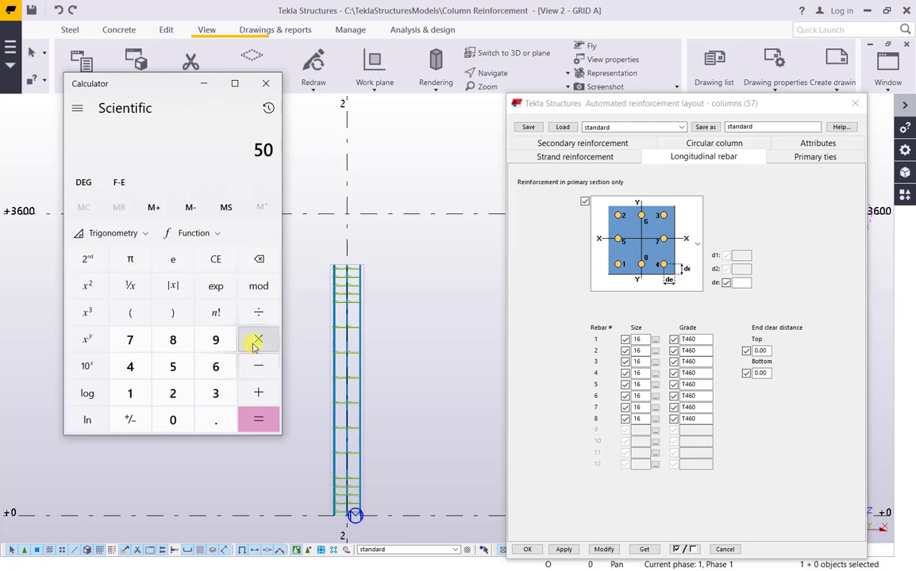
click(256, 341)
click(131, 393)
click(215, 367)
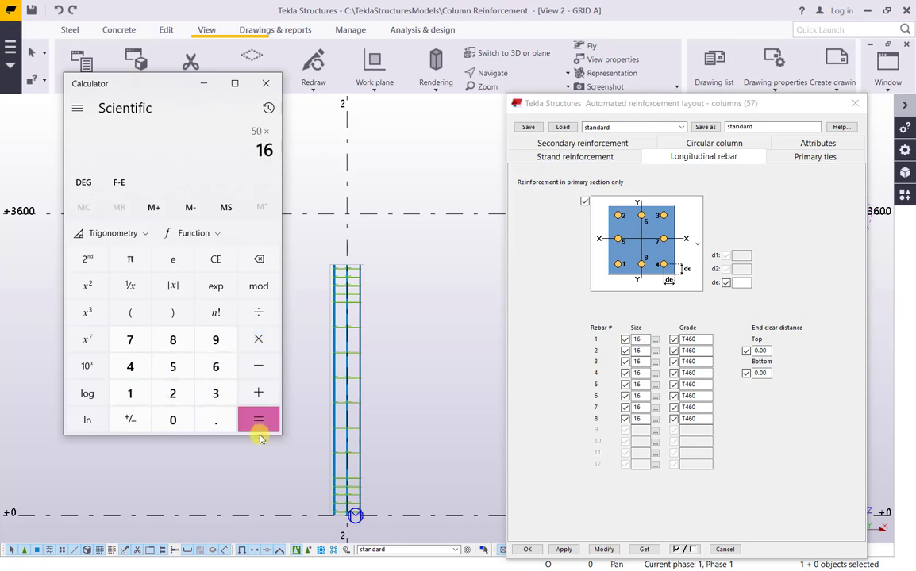
click(258, 420)
click(266, 83)
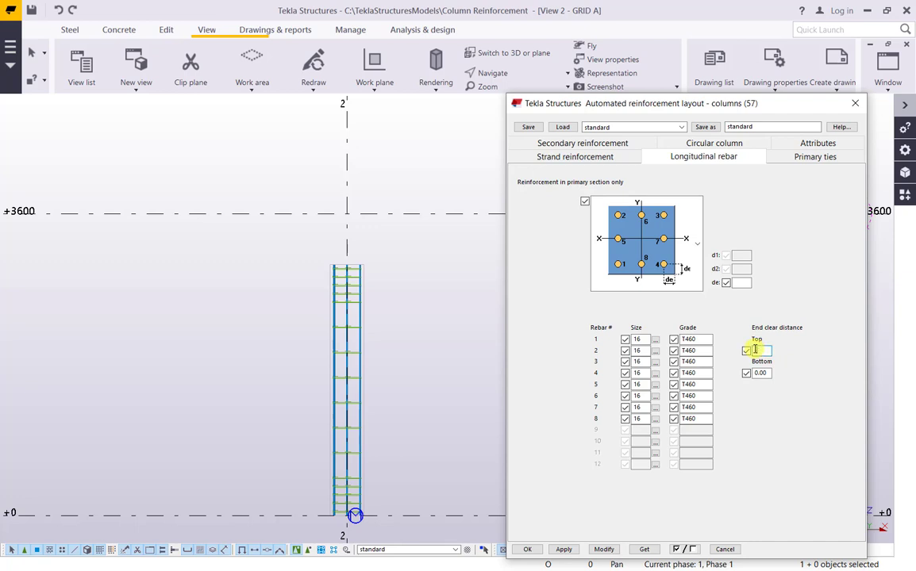
Set the longitudinal rebars' top end clear distance to -800 and modify the column's reinforcement.
click(354, 317)
click(603, 549)
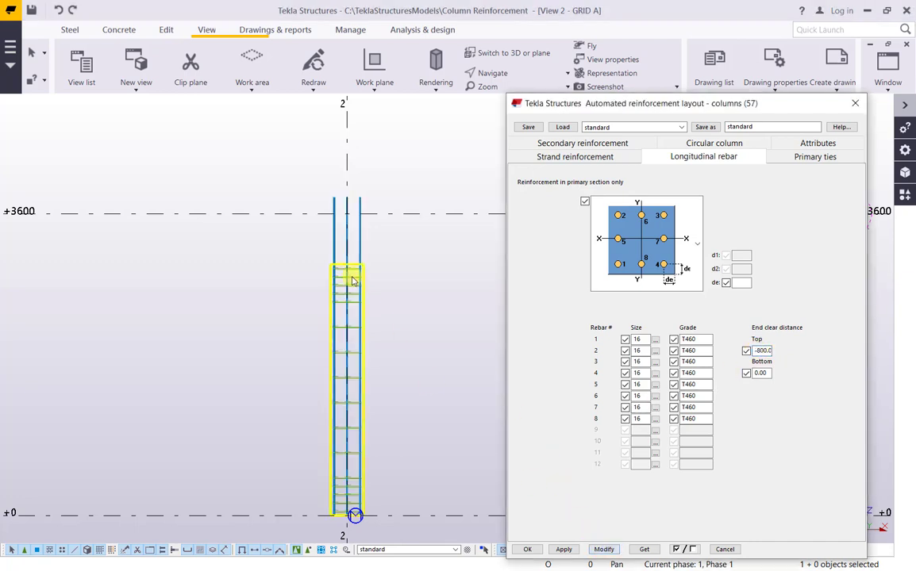
scroll(370, 245, up, 5)
scroll(302, 292, down, 6)
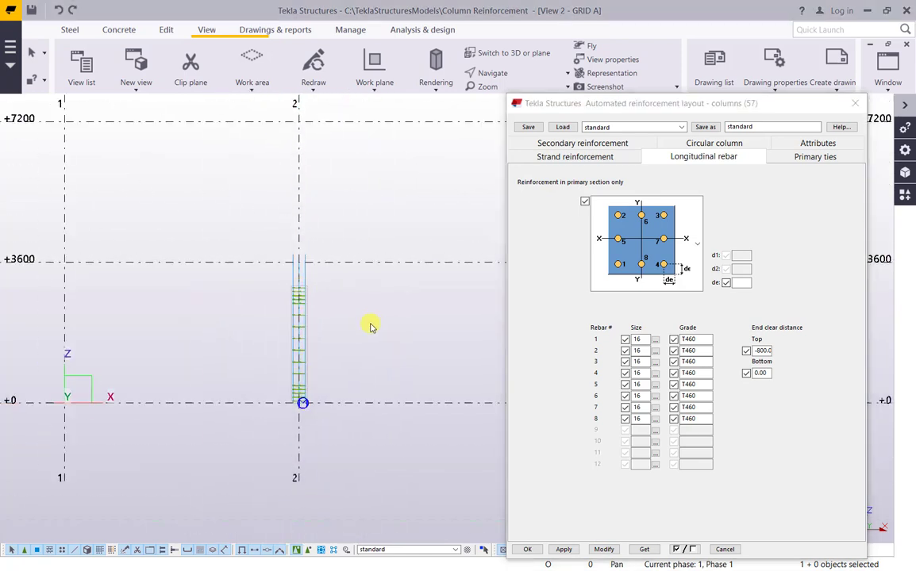
Examine the longitudinal bars above the column's upper end, first in a rotated GRID A view and in the 3D view.
middle_drag(358, 327, 321, 315)
scroll(321, 315, up, 6)
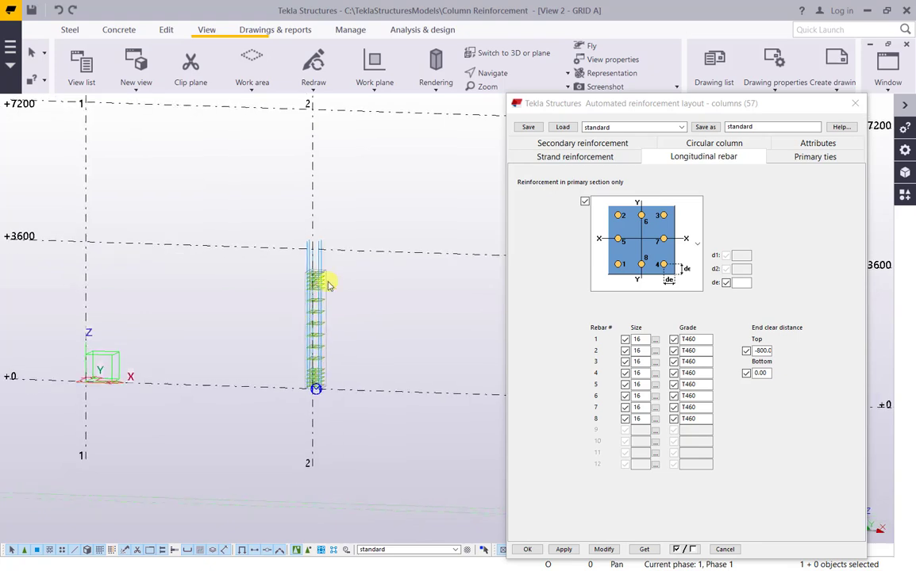
scroll(309, 278, down, 6)
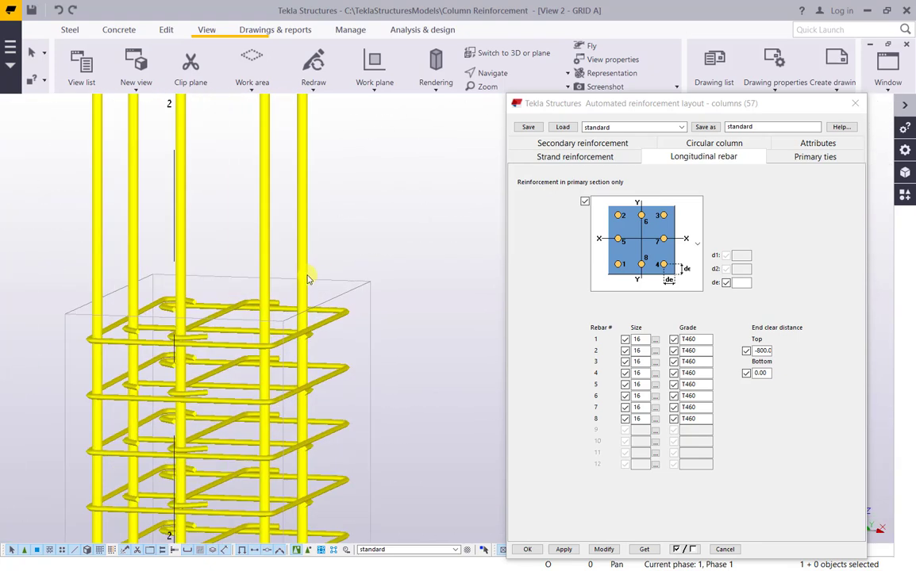
scroll(317, 317, up, 3)
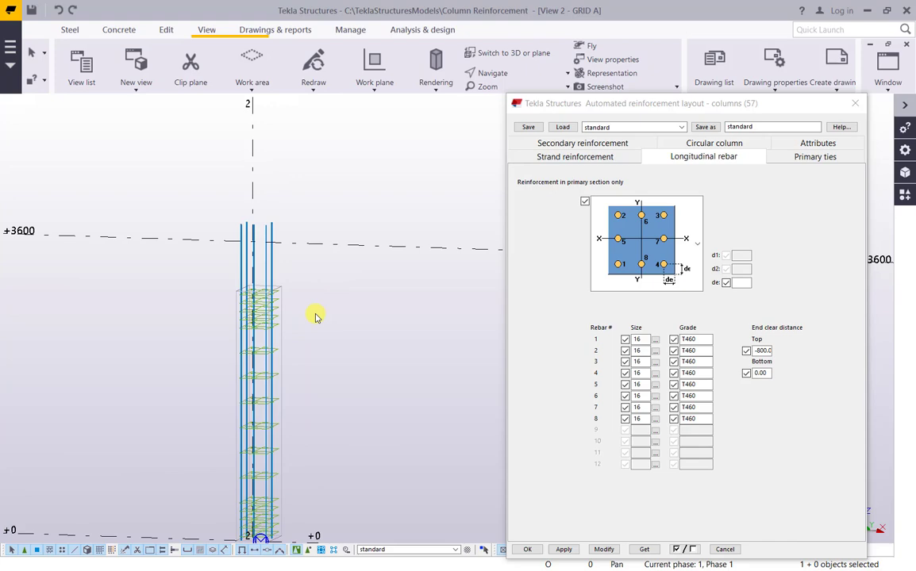
key(ctrl+Tab)
key(ctrl+p)
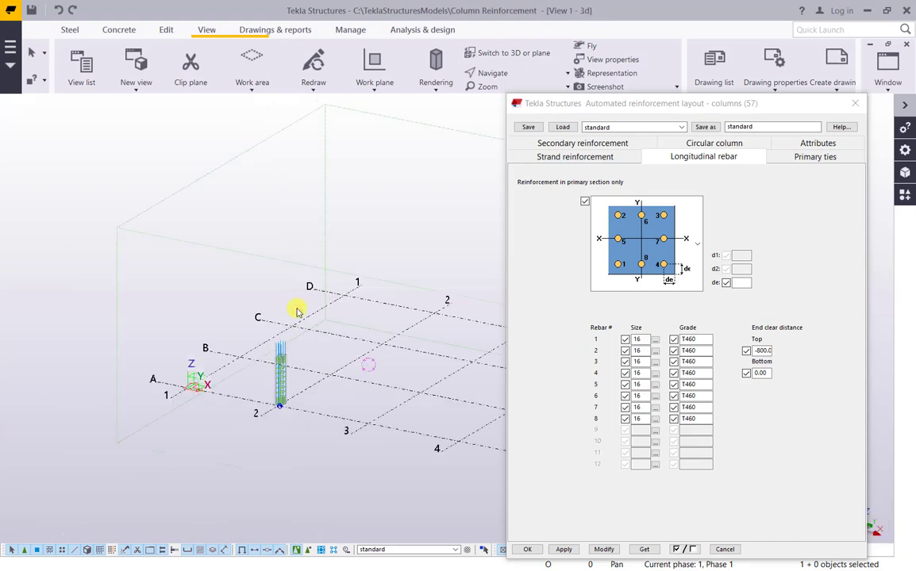
scroll(270, 356, up, 5)
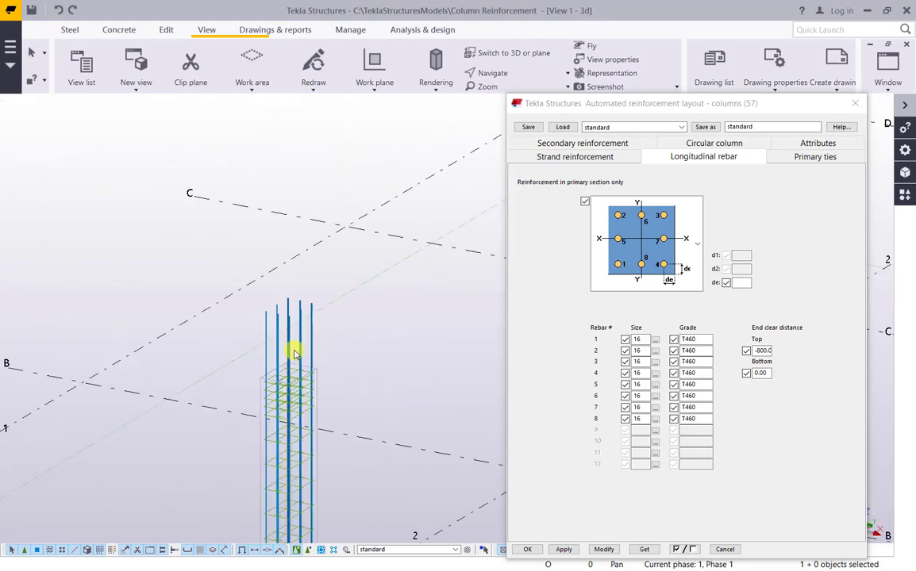
scroll(261, 373, up, 3)
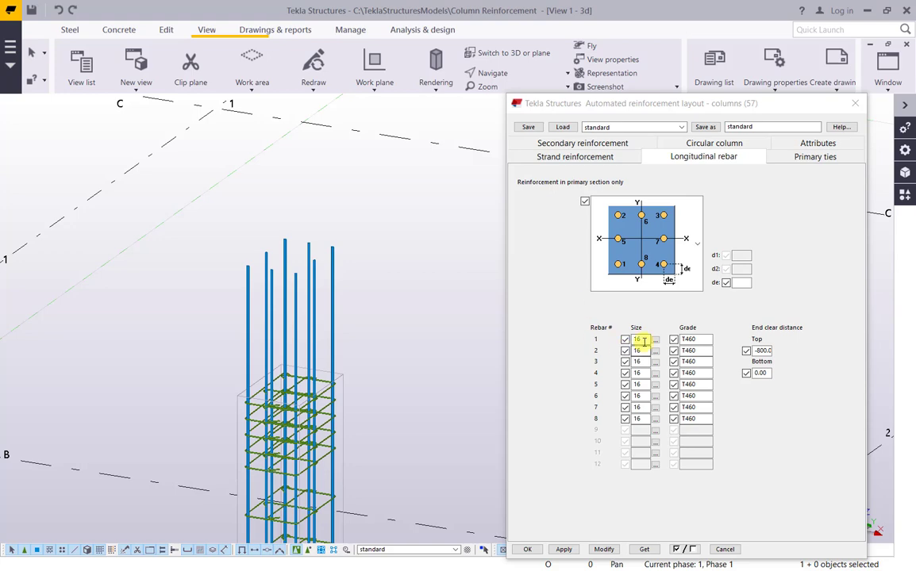
scroll(309, 263, down, 5)
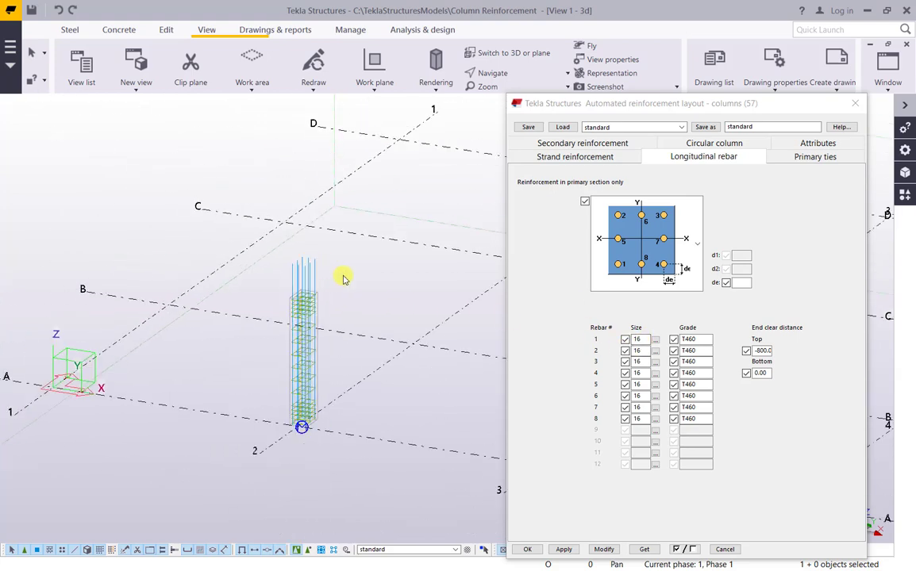
scroll(305, 305, up, 5)
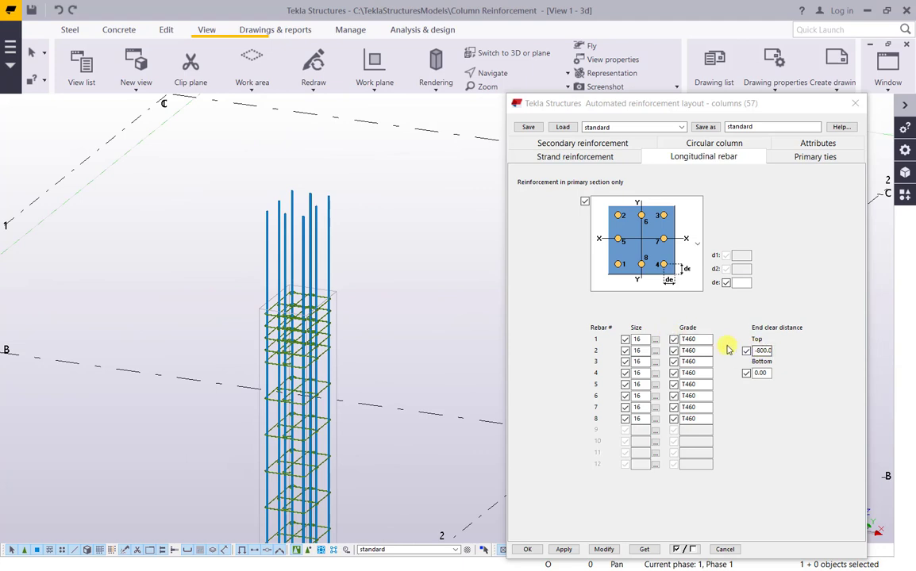
Show the component's primary tie settings and the column's cross-section up close in plan.
click(802, 159)
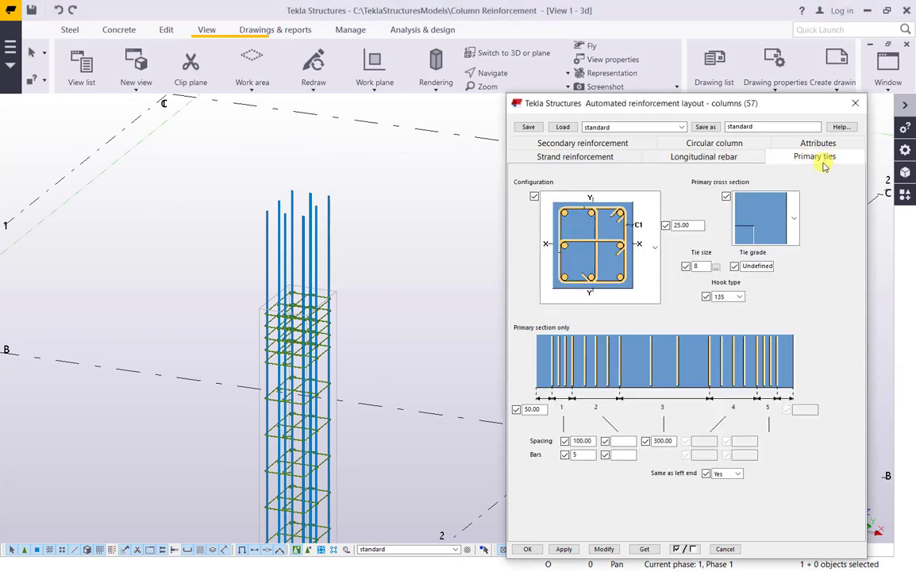
click(409, 310)
key(ctrl+p)
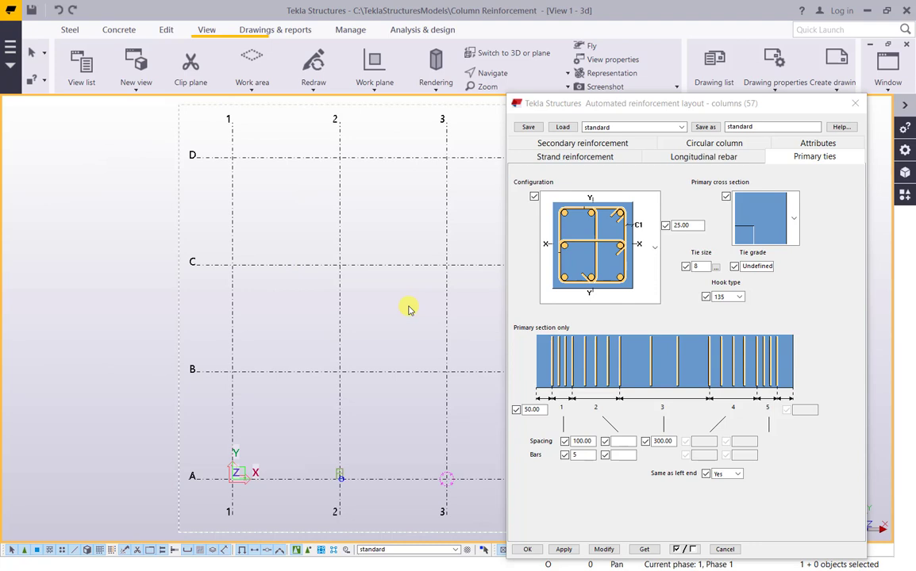
scroll(340, 472, up, 5)
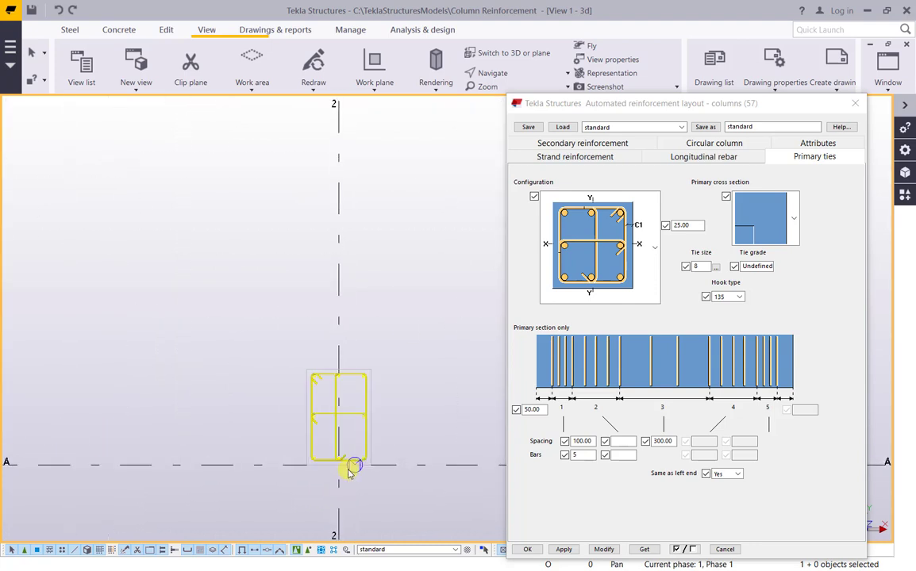
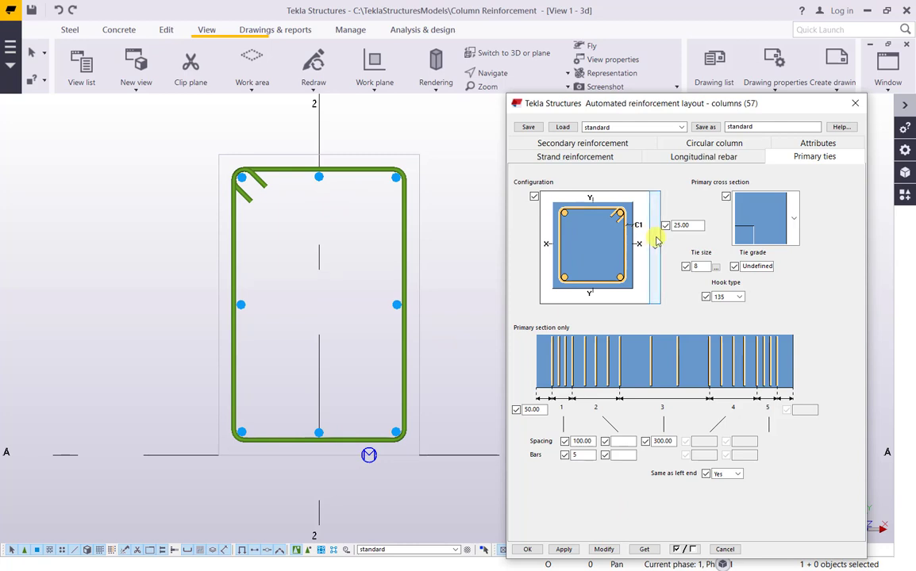
Choose the primary tie configuration with an outer tie and a second closed tie around the lower half, and modify the reinforcement.
click(656, 242)
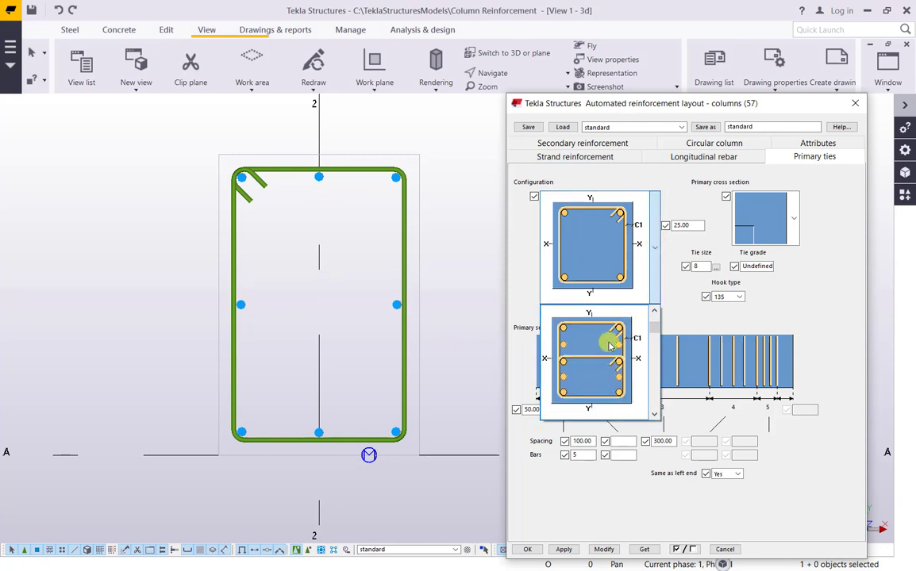
click(609, 346)
click(619, 548)
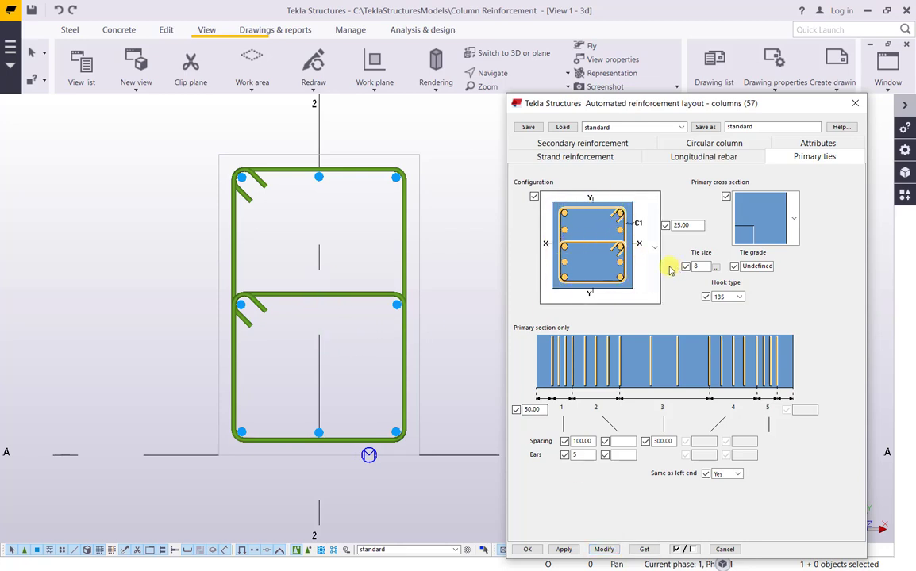
Choose the primary tie configuration with an outer tie and a diamond-shaped inner tie, and modify the reinforcement.
click(656, 262)
scroll(615, 353, down, 3)
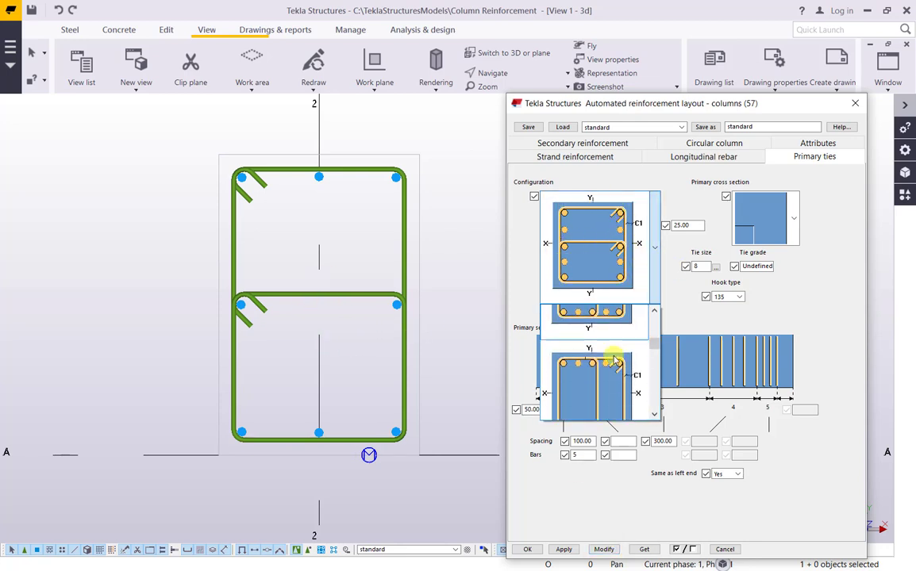
scroll(609, 368, down, 3)
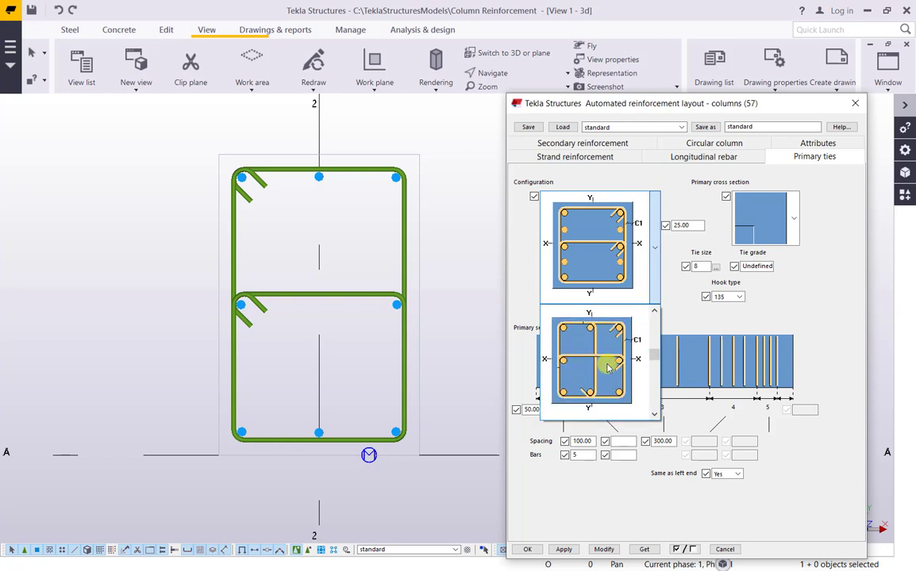
click(607, 365)
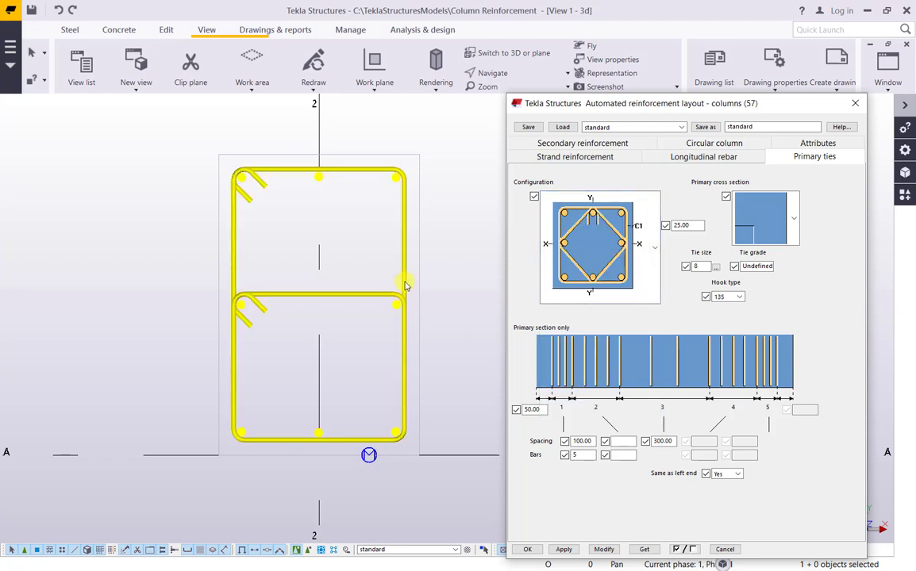
click(405, 283)
click(604, 548)
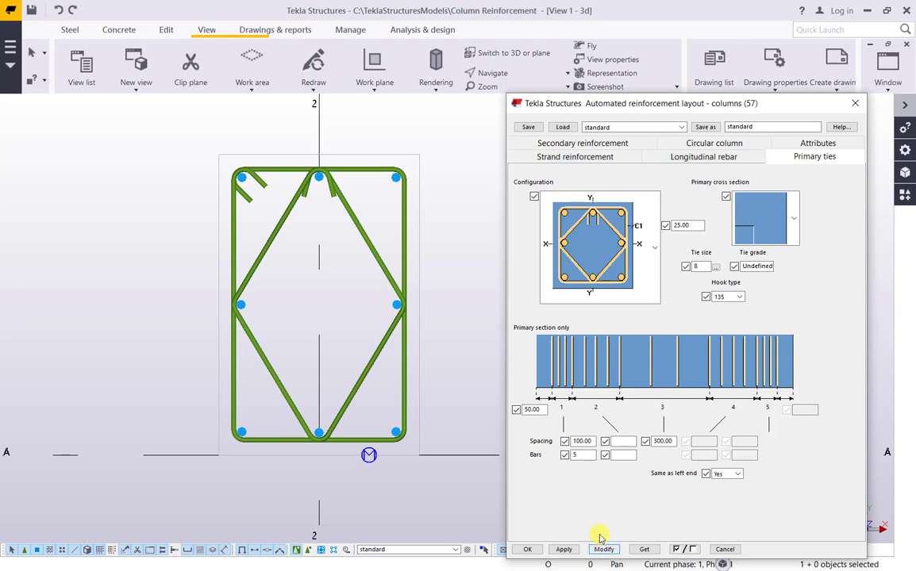
scroll(323, 337, up, 2)
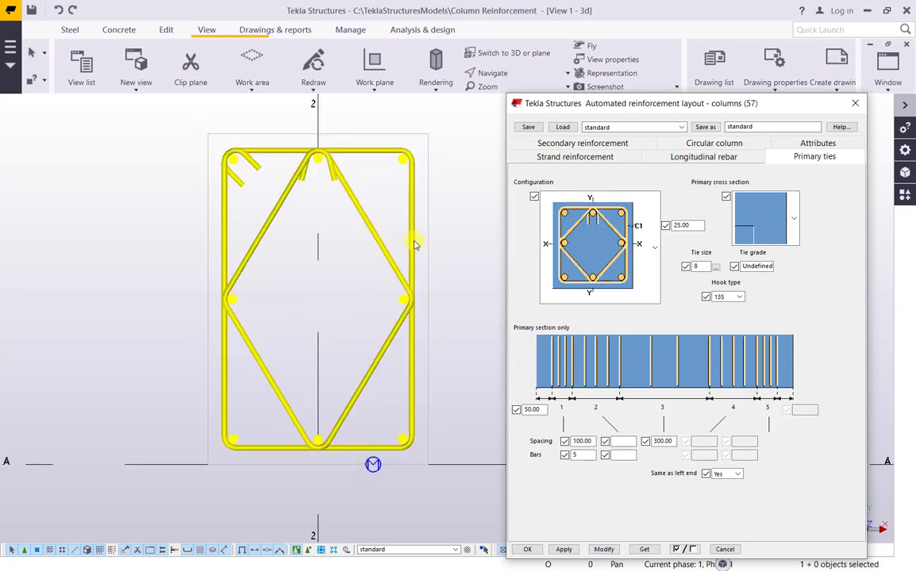
Choose the primary tie configuration with an outer tie and two crossing inner crossties, and modify the column's reinforcement.
click(654, 246)
scroll(624, 347, down, 2)
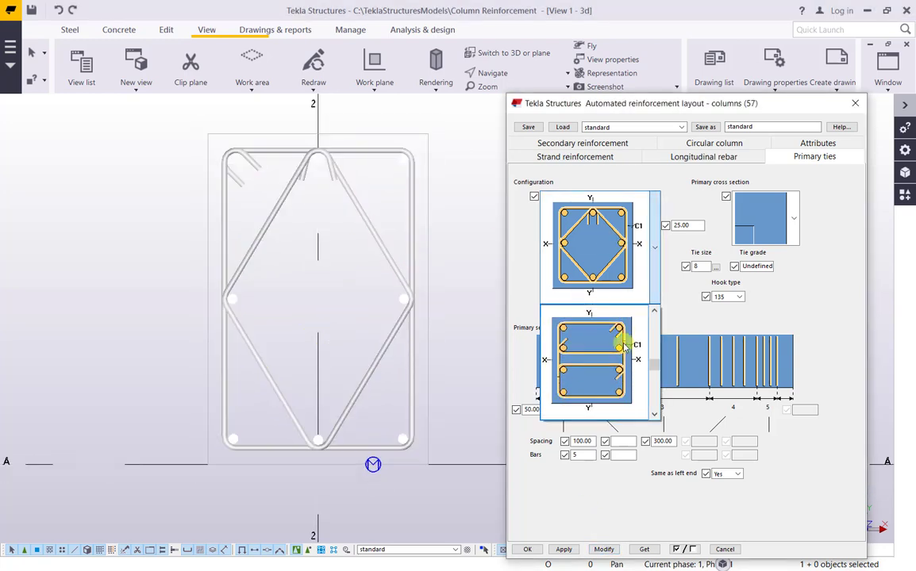
scroll(624, 346, down, 2)
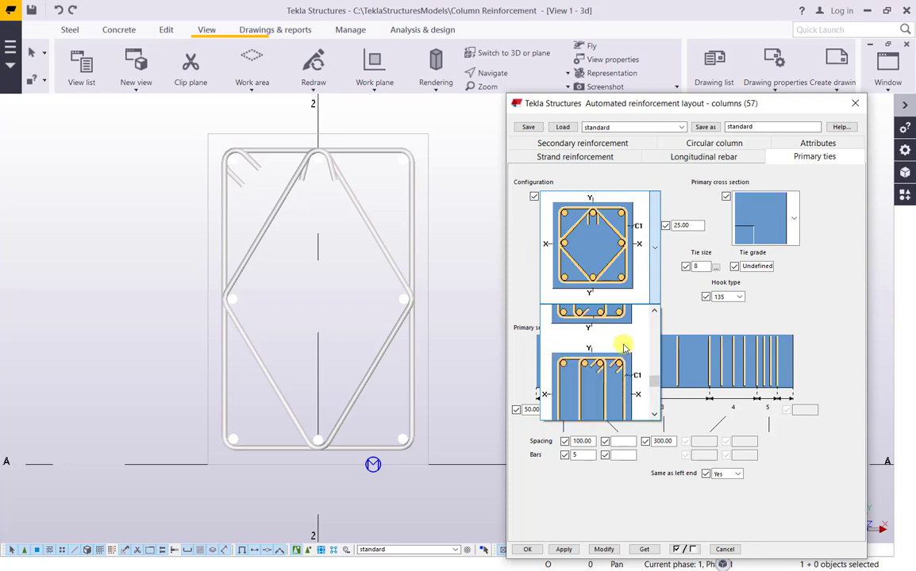
scroll(624, 346, down, 3)
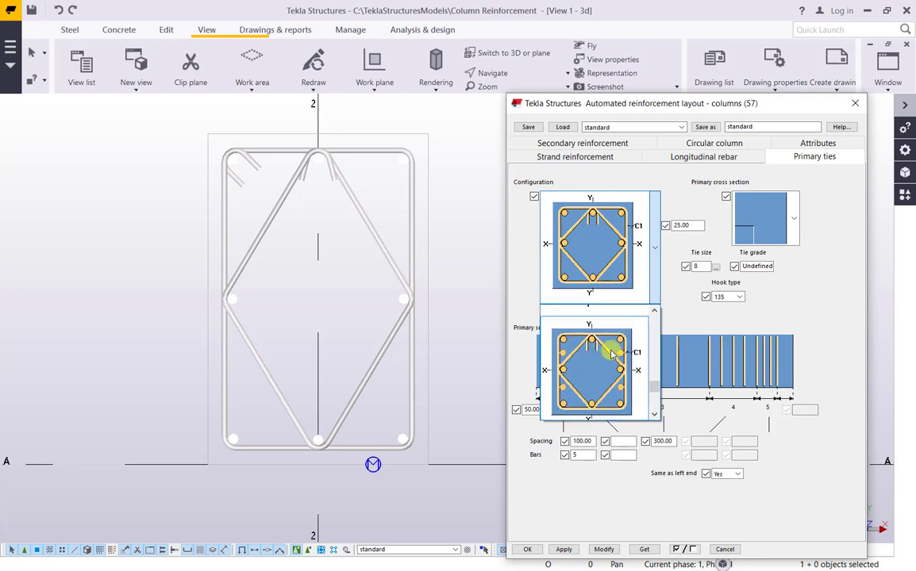
scroll(612, 354, up, 4)
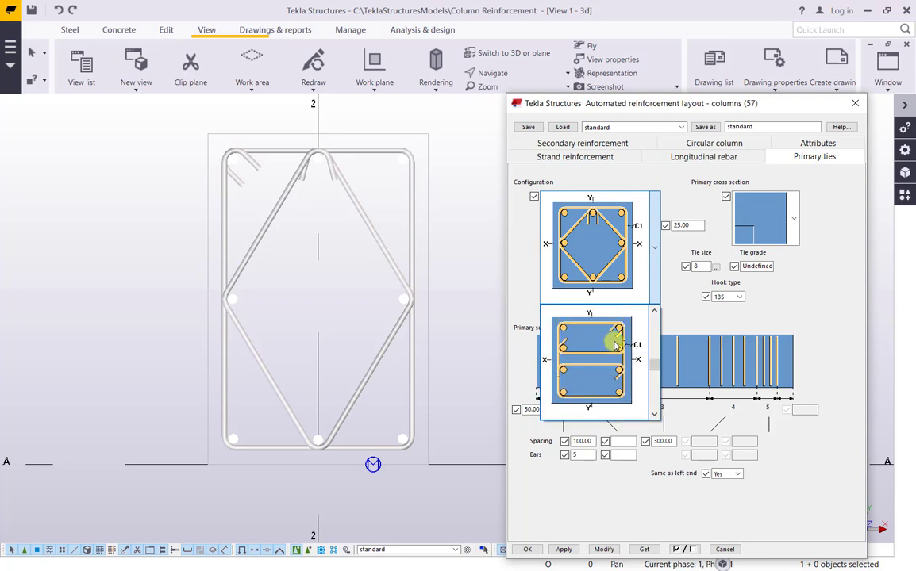
scroll(616, 344, up, 3)
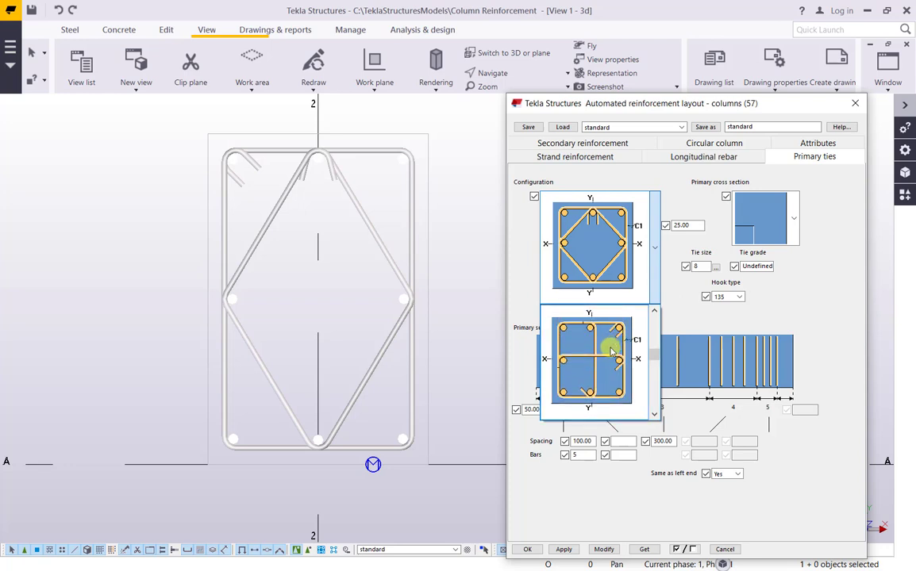
click(615, 353)
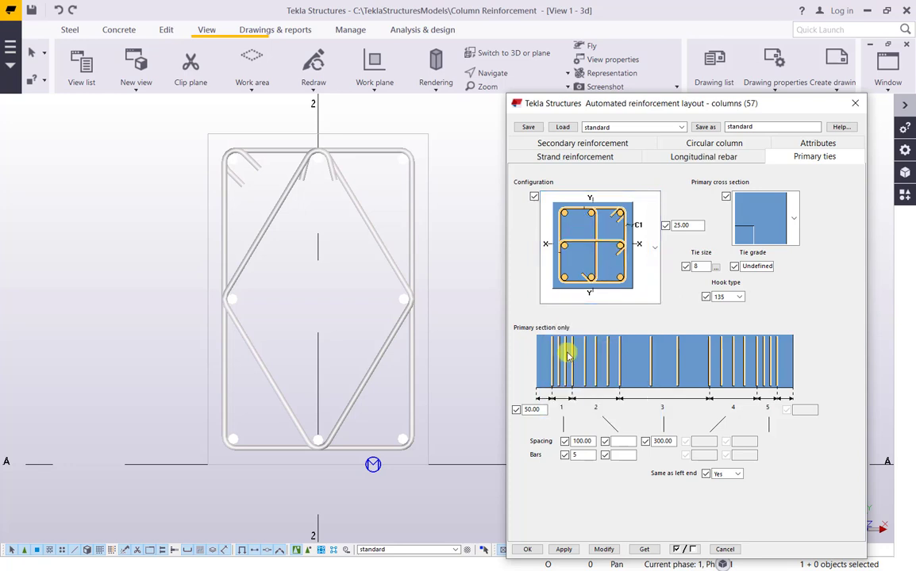
click(419, 261)
click(614, 546)
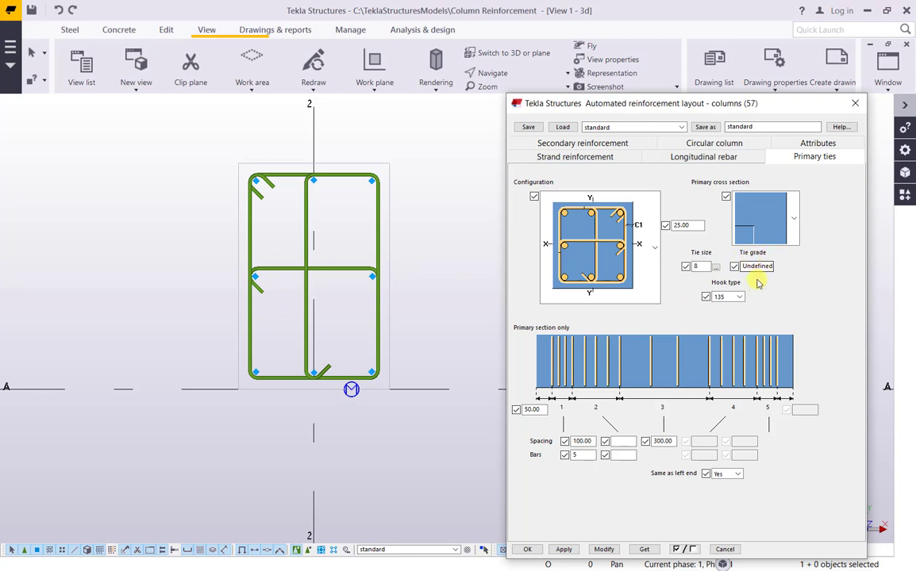
Set the primary ties' hook type to 90 and modify the column's reinforcement.
scroll(307, 252, up, 1)
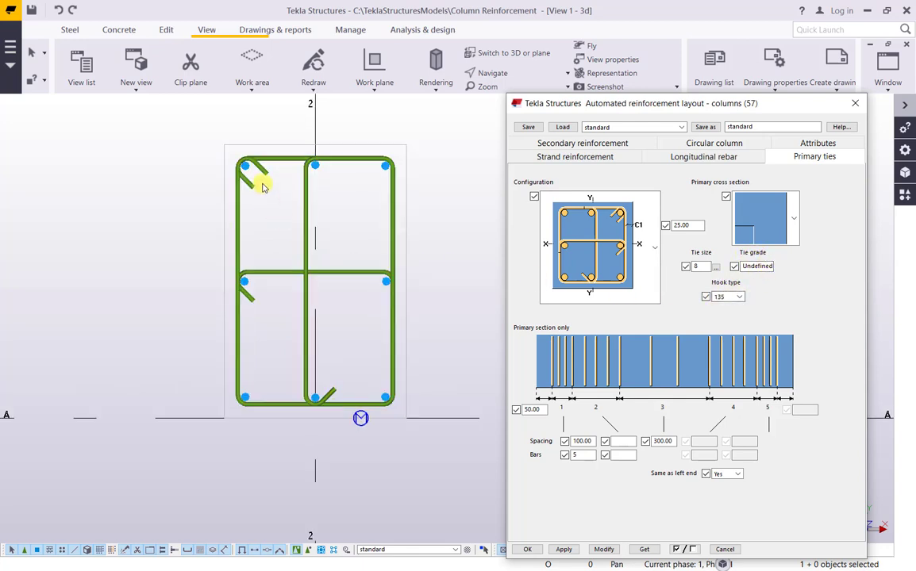
click(737, 297)
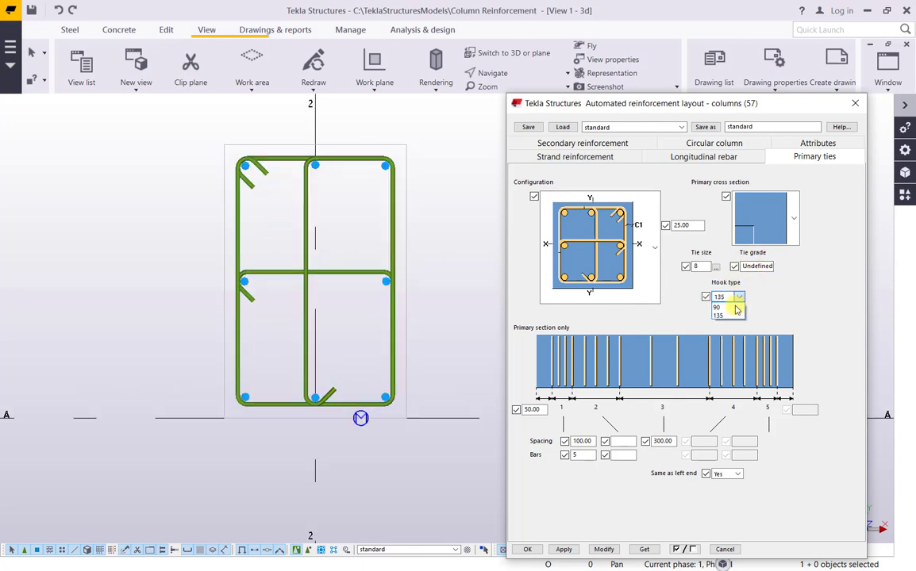
click(657, 268)
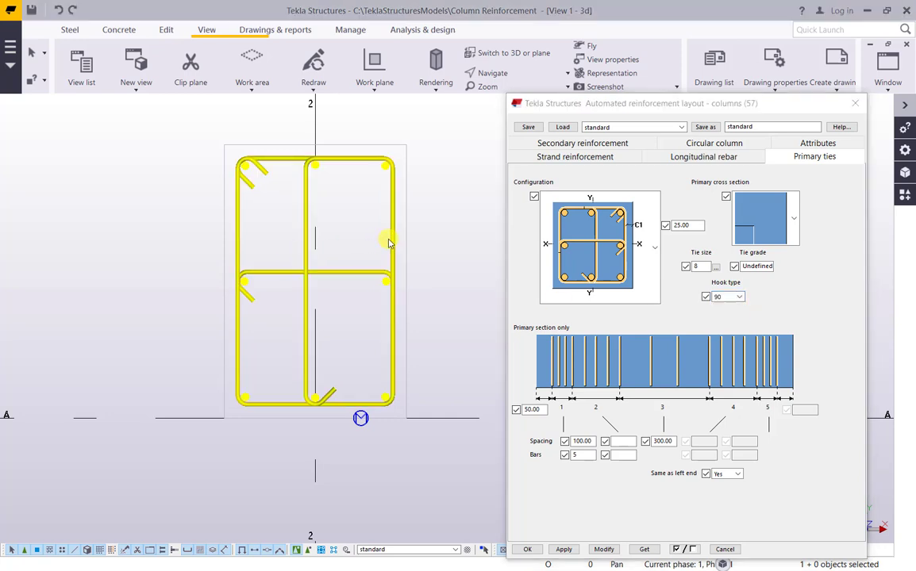
click(604, 549)
scroll(268, 293, up, 1)
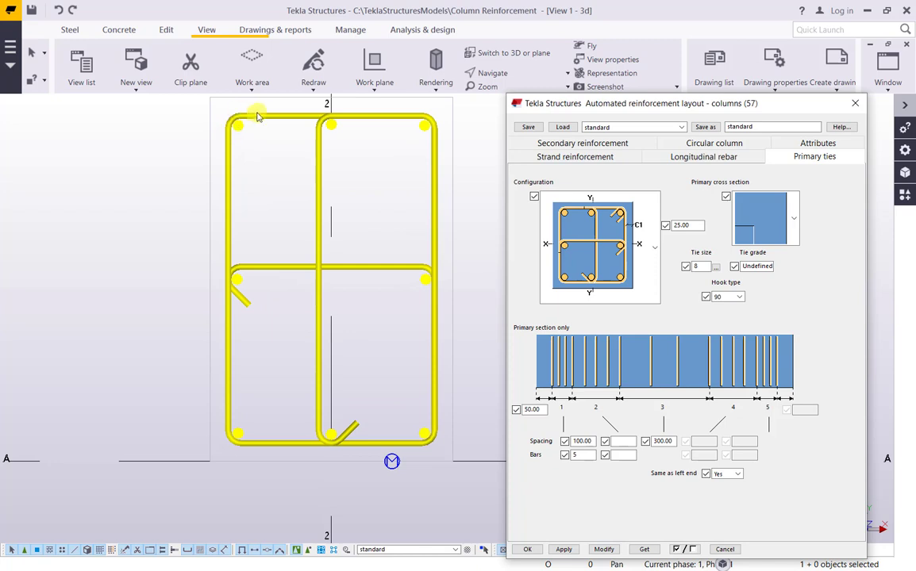
Set the primary ties' hook type to 135 and modify the column's reinforcement.
click(738, 297)
click(722, 315)
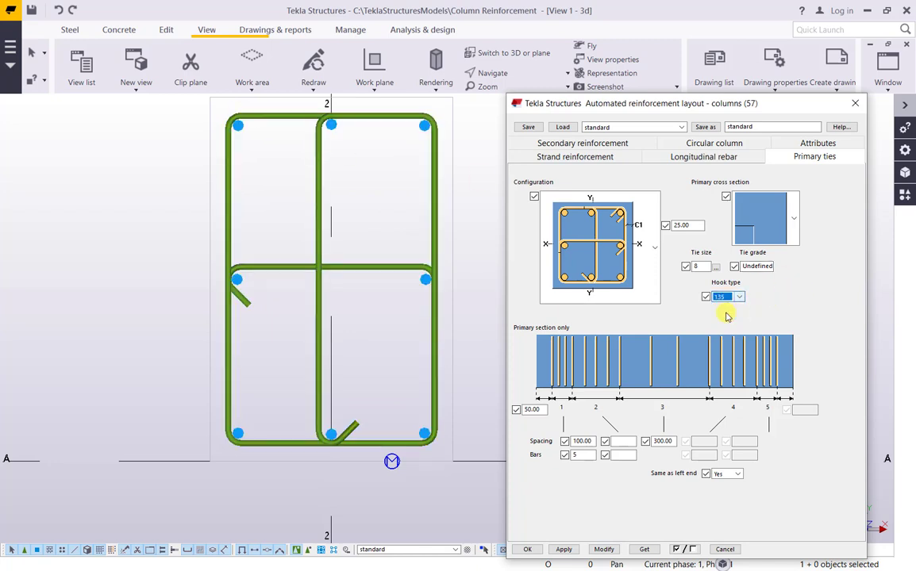
click(429, 190)
click(605, 548)
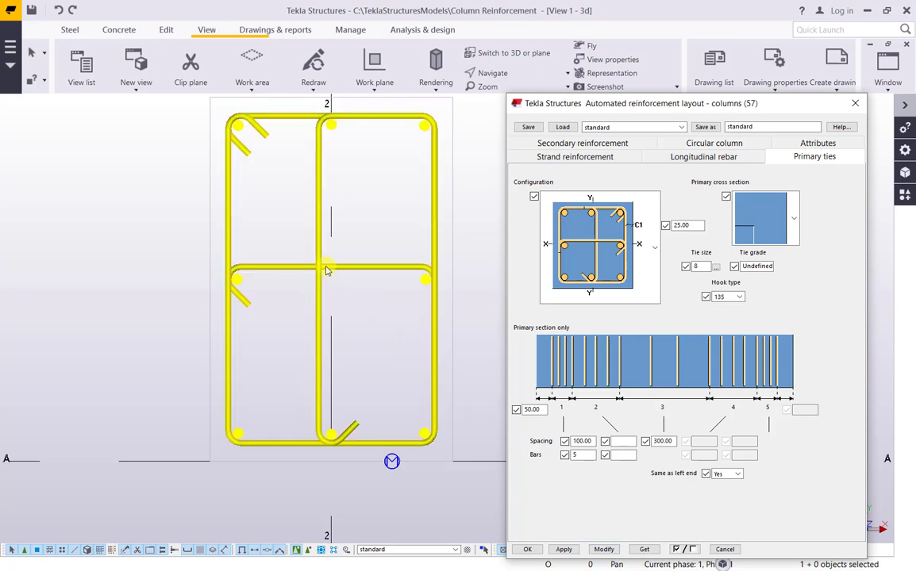
scroll(327, 265, down, 2)
scroll(411, 359, up, 2)
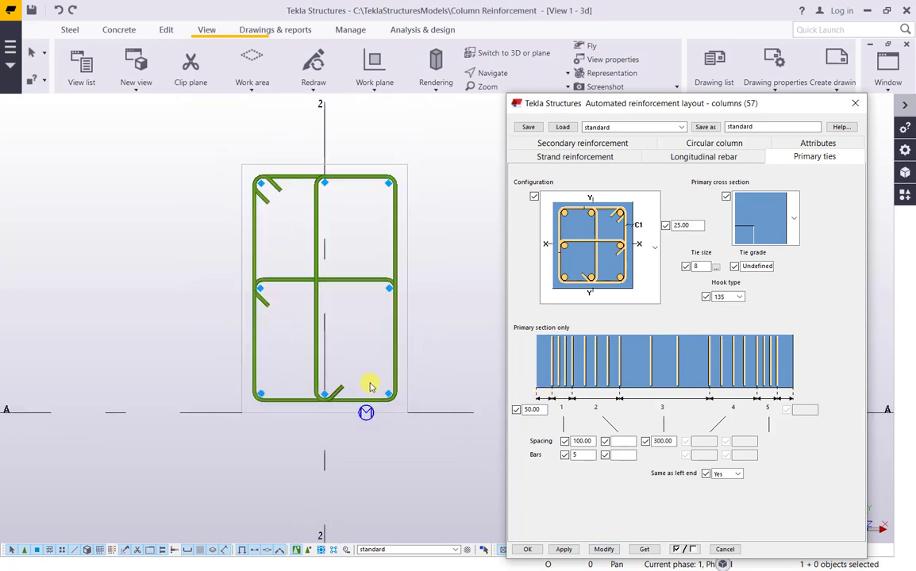
Display the GRID A view and examine the ties at the column's base up close.
scroll(373, 385, down, 3)
scroll(382, 385, down, 2)
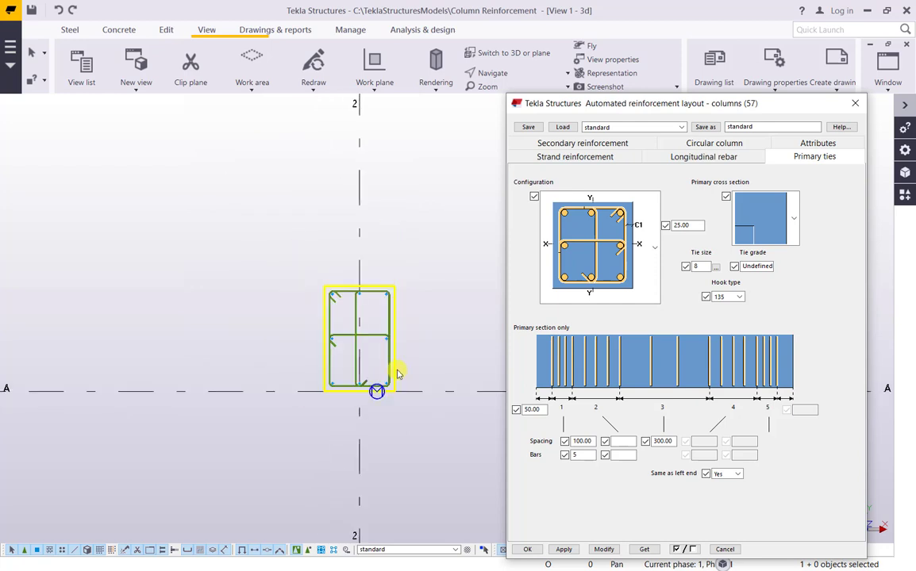
click(150, 141)
key(ctrl+i)
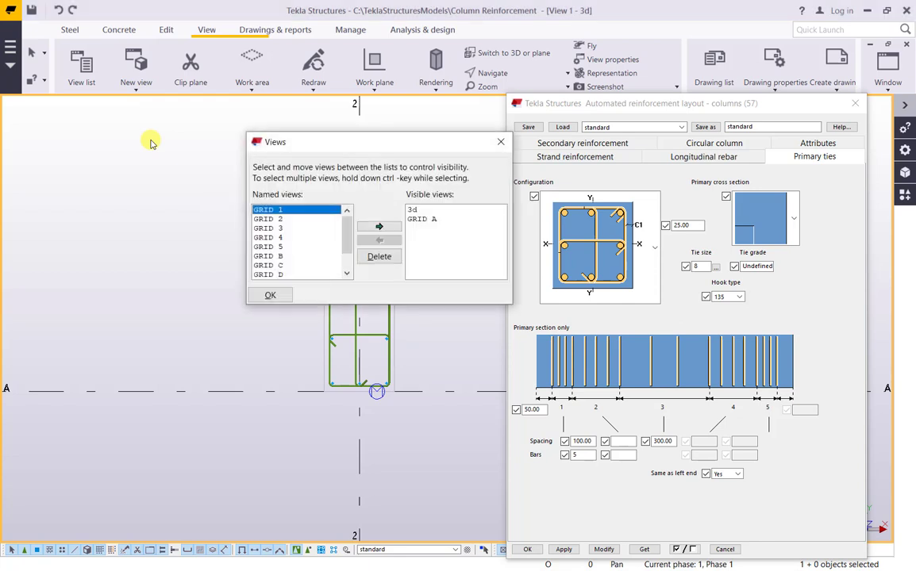
double_click(421, 219)
click(269, 294)
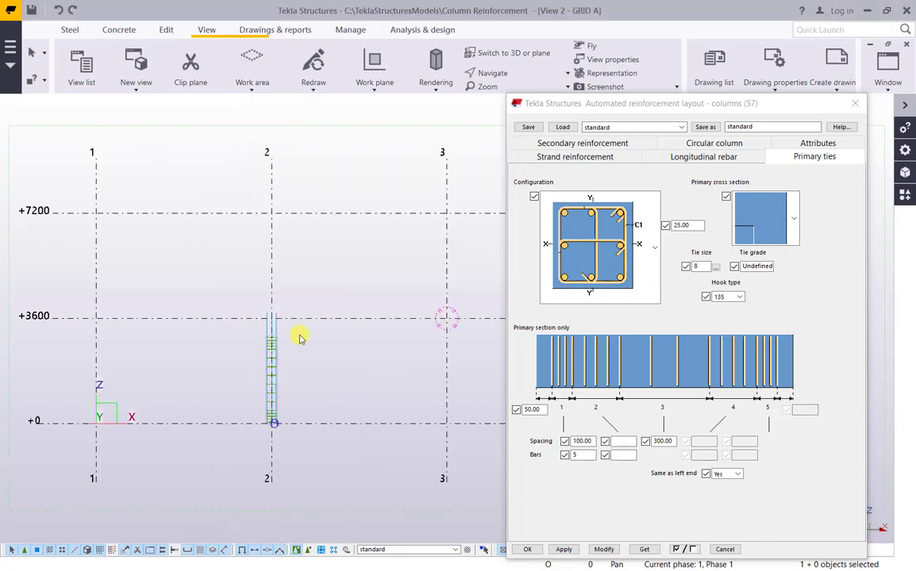
scroll(274, 420, up, 6)
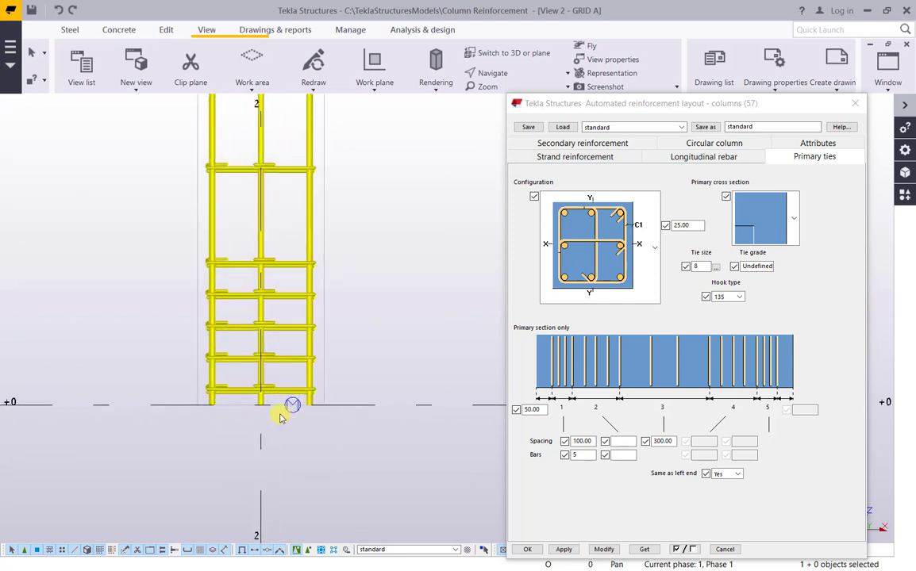
scroll(278, 417, up, 2)
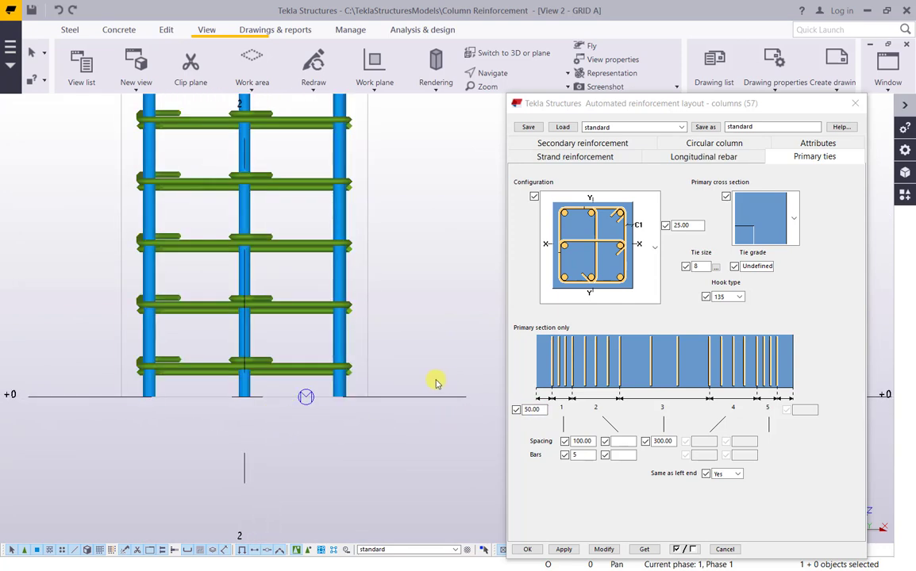
Try a start distance of 100 for the first tie and restore it to 50, modifying the reinforcement each time.
double_click(541, 411)
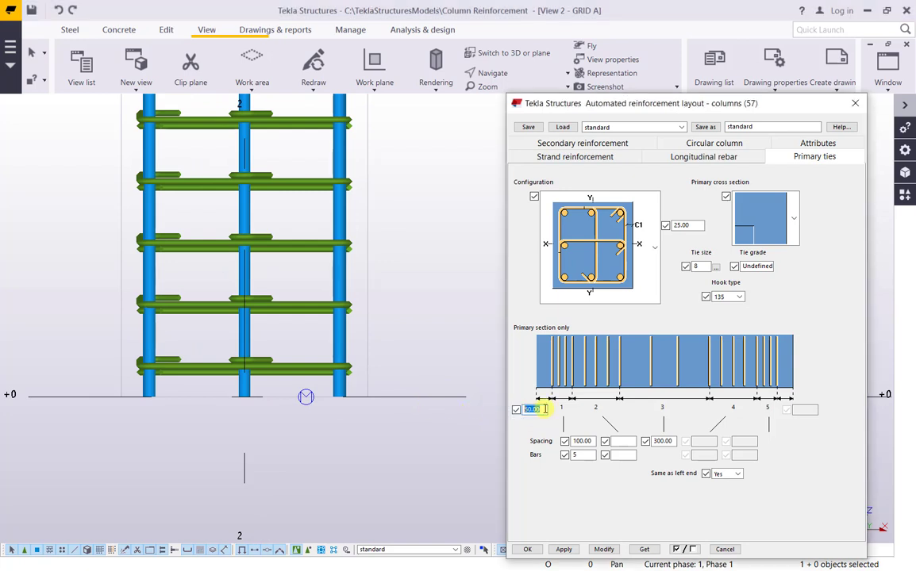
click(306, 367)
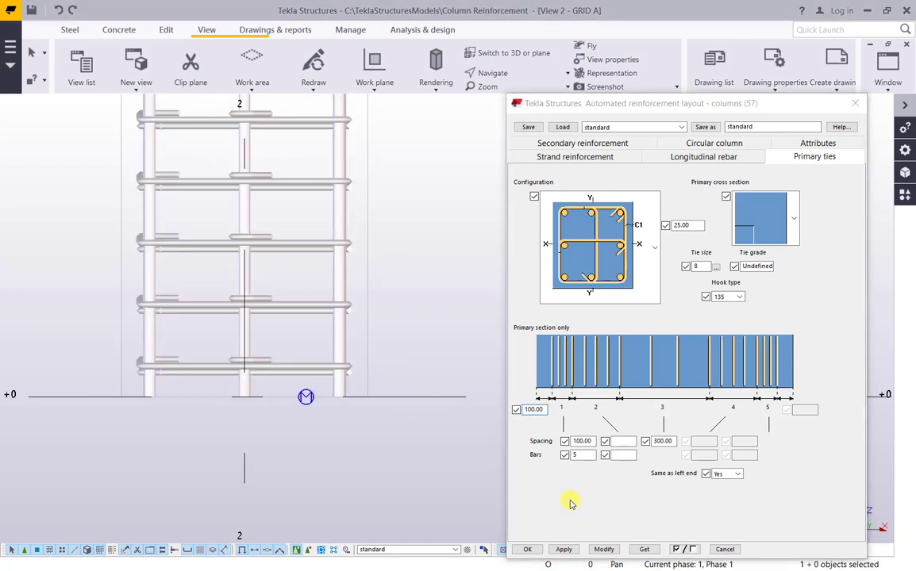
click(604, 550)
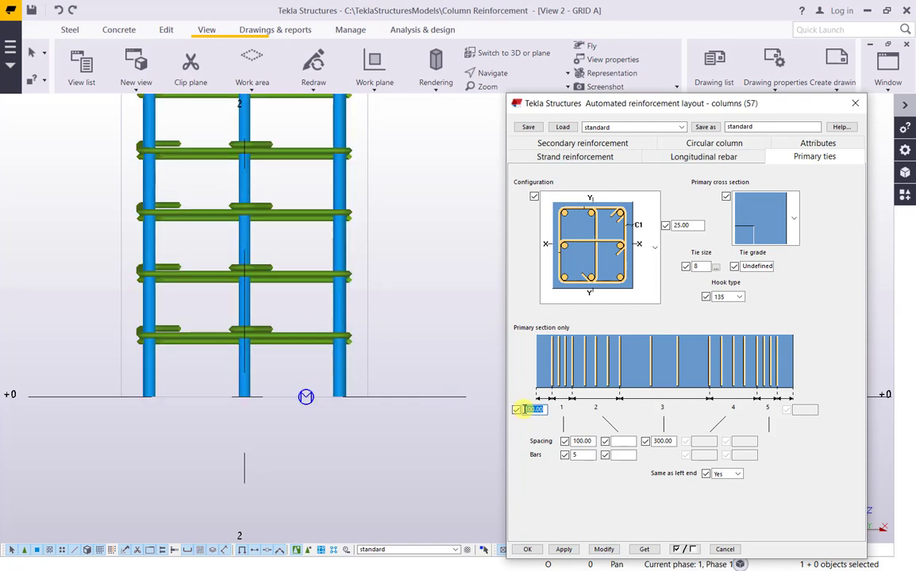
click(304, 337)
click(603, 549)
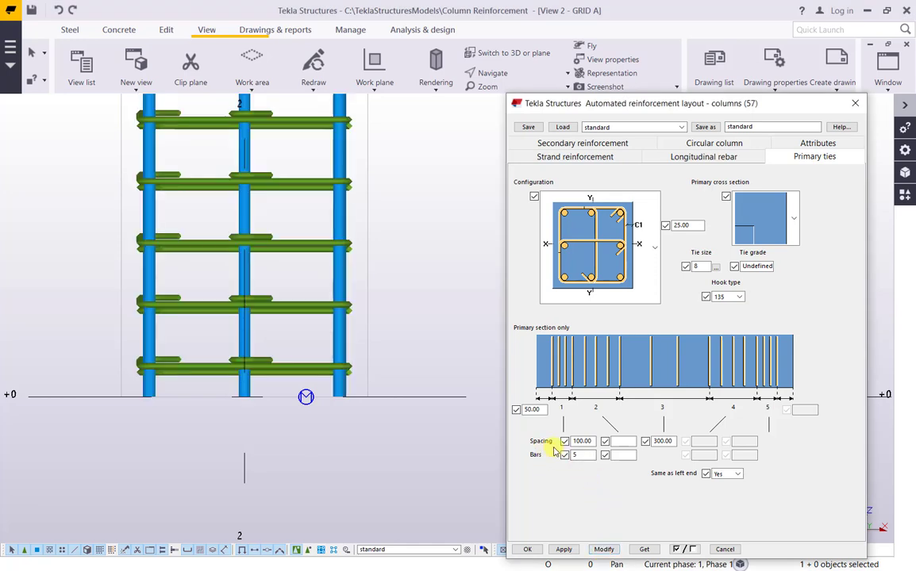
Set the number of tie bars in zone 1 to 7 and modify the column's reinforcement.
scroll(404, 476, down, 3)
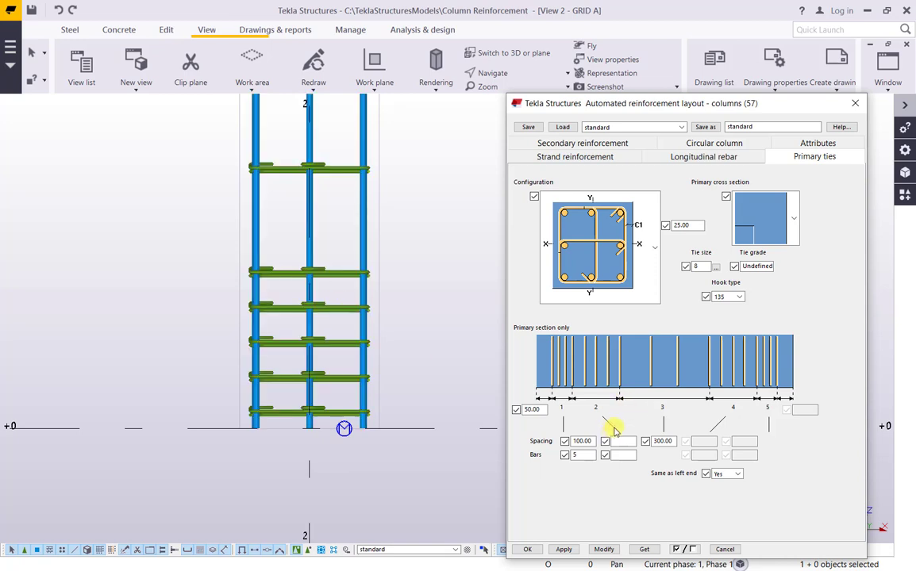
double_click(573, 454)
click(331, 273)
click(603, 550)
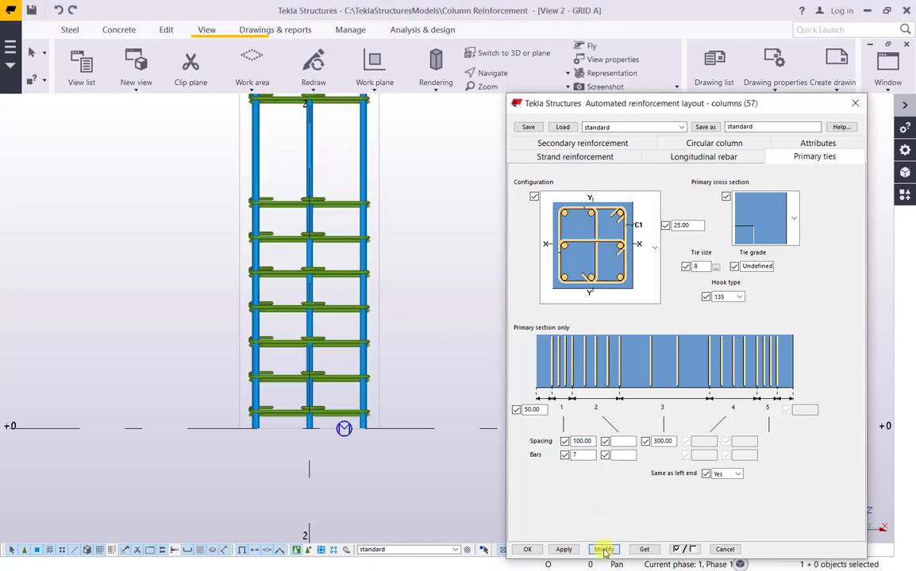
scroll(426, 469, down, 2)
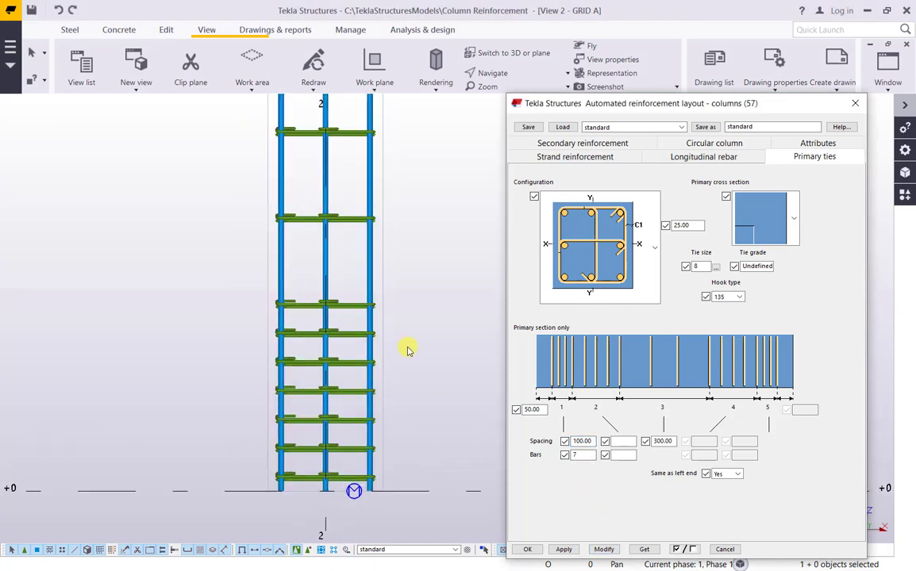
scroll(277, 302, up, 3)
scroll(345, 391, down, 2)
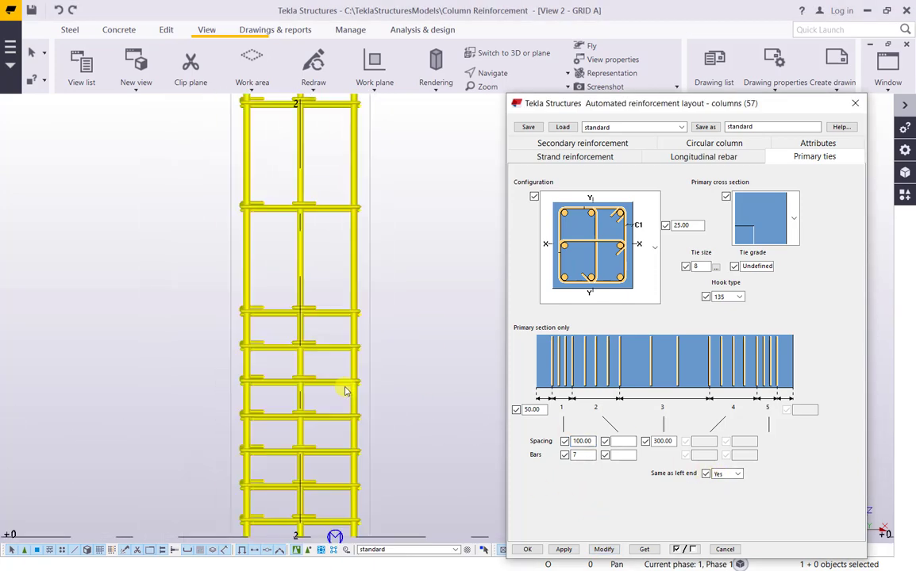
Set the primary tie spacing in zone 3 to 200 and modify the column's reinforcement.
scroll(346, 391, down, 4)
scroll(337, 368, up, 2)
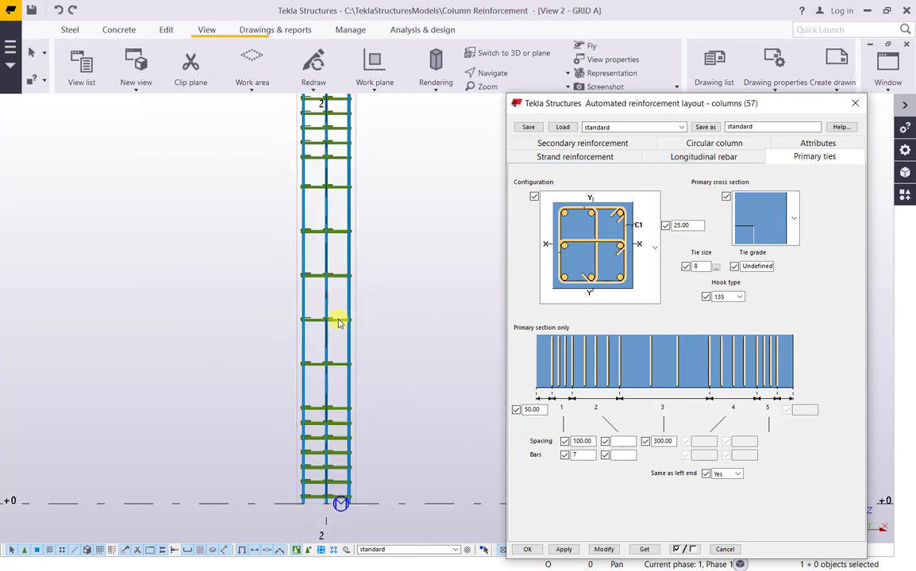
scroll(321, 292, up, 1)
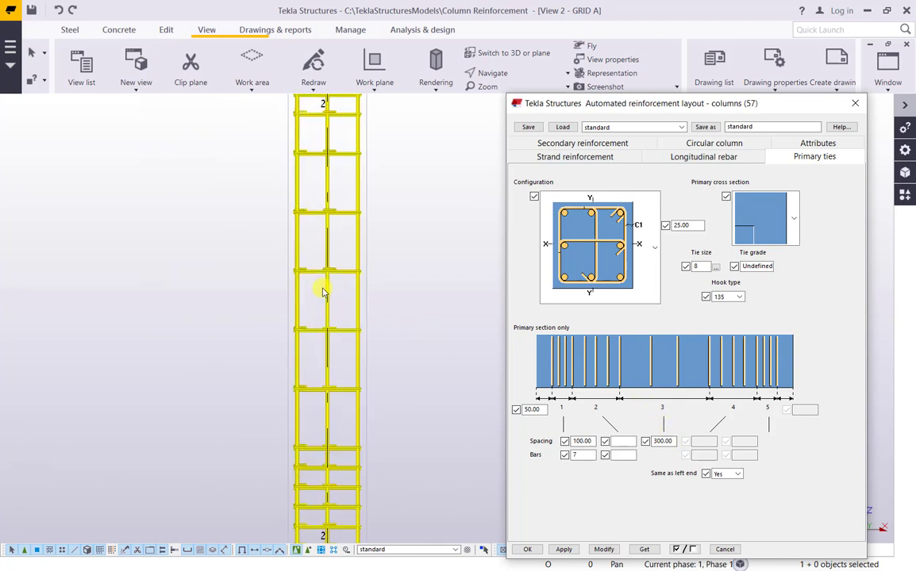
drag(673, 442, 653, 439)
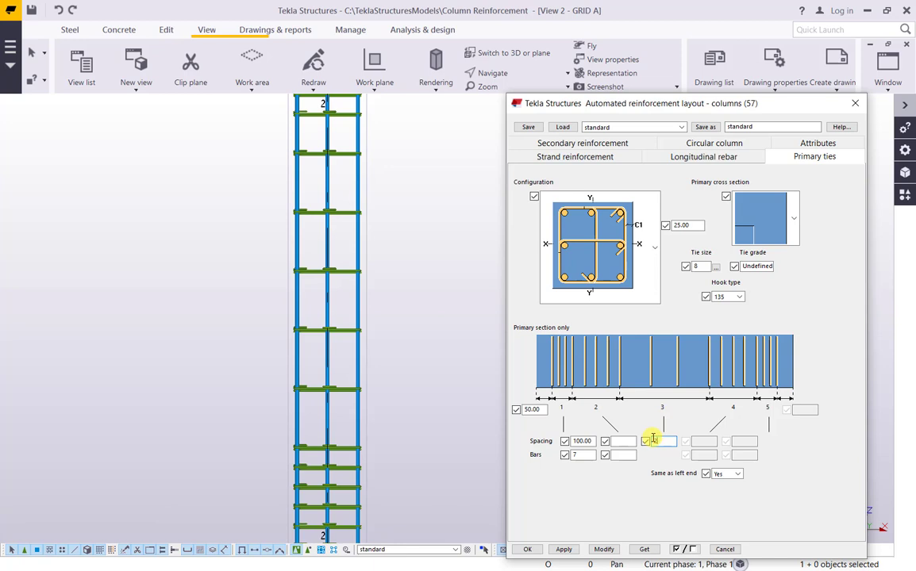
text(200)
click(604, 549)
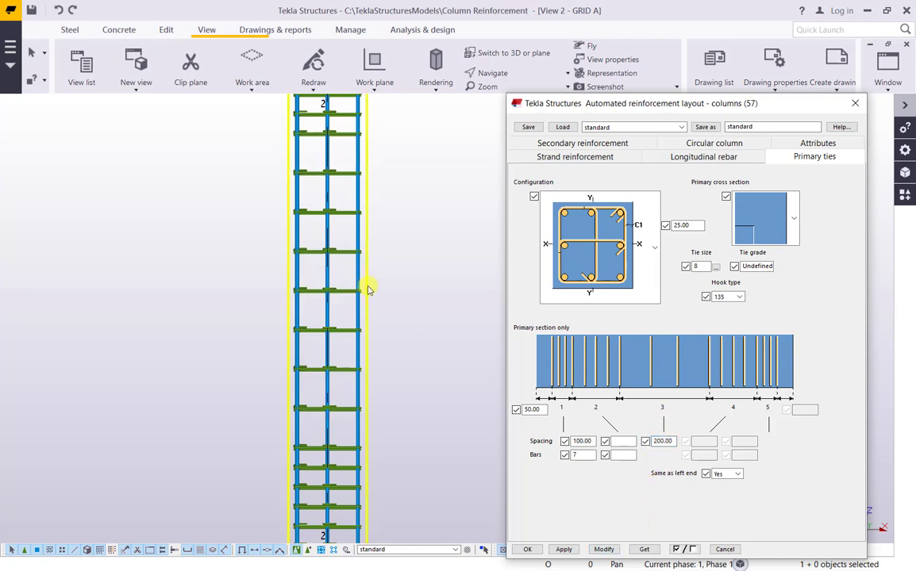
Try a separate right end for the primary ties with zone 5 spacing 100 and 5 bars, modifying the column's reinforcement.
scroll(379, 390, down, 1)
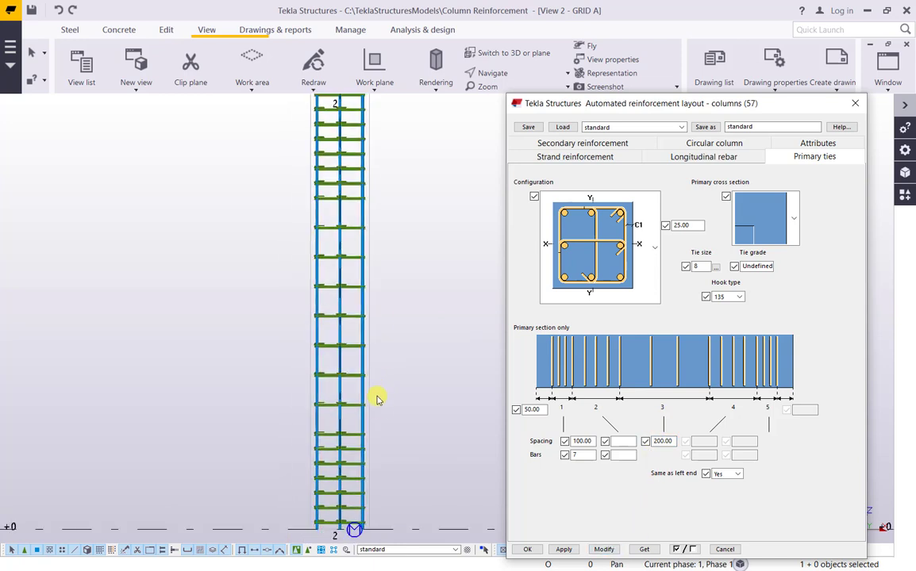
scroll(353, 443, down, 1)
scroll(342, 442, up, 1)
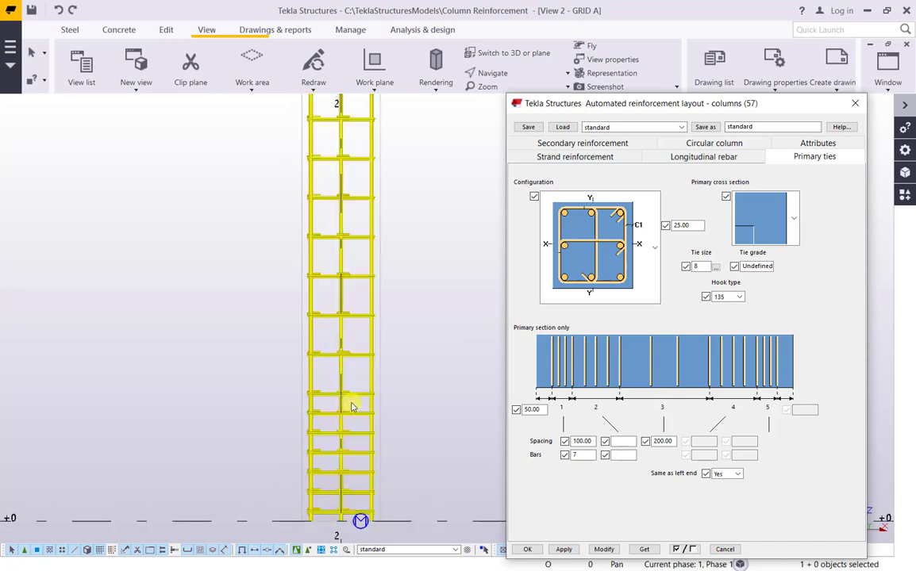
scroll(343, 417, down, 2)
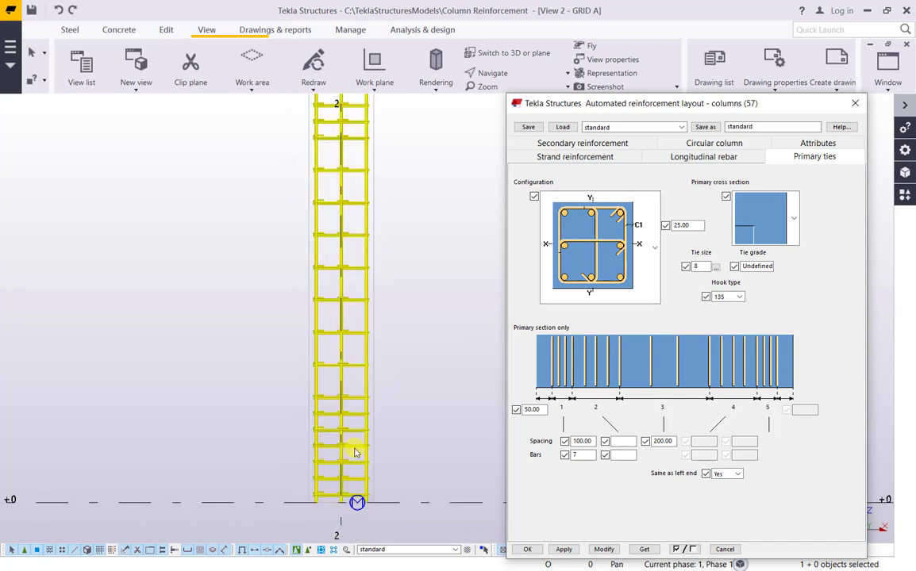
scroll(354, 231, up, 2)
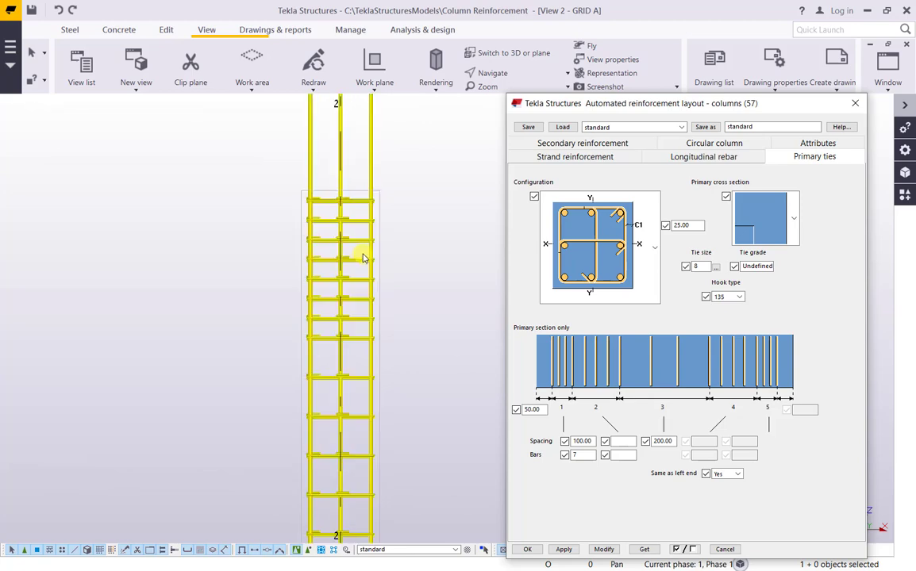
scroll(363, 258, down, 1)
click(737, 473)
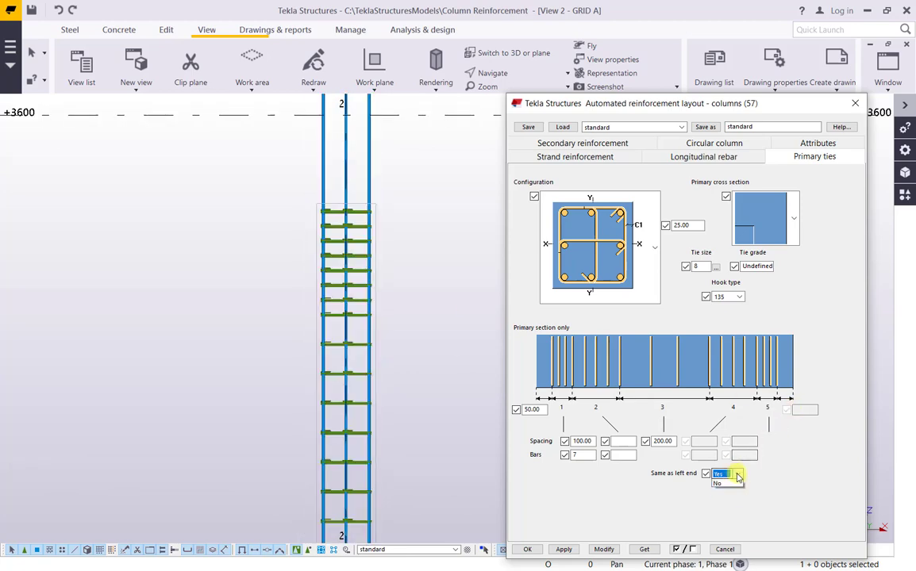
click(718, 483)
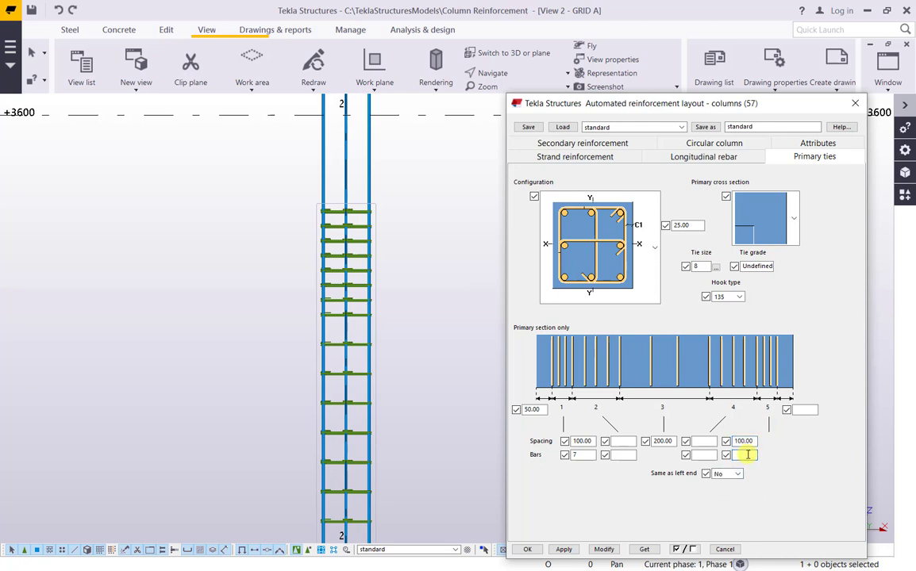
click(352, 241)
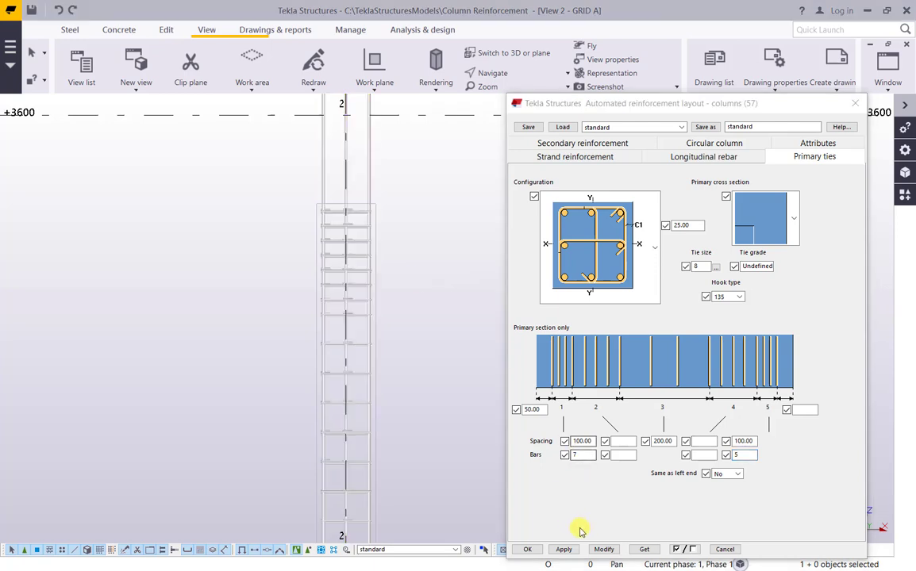
click(602, 552)
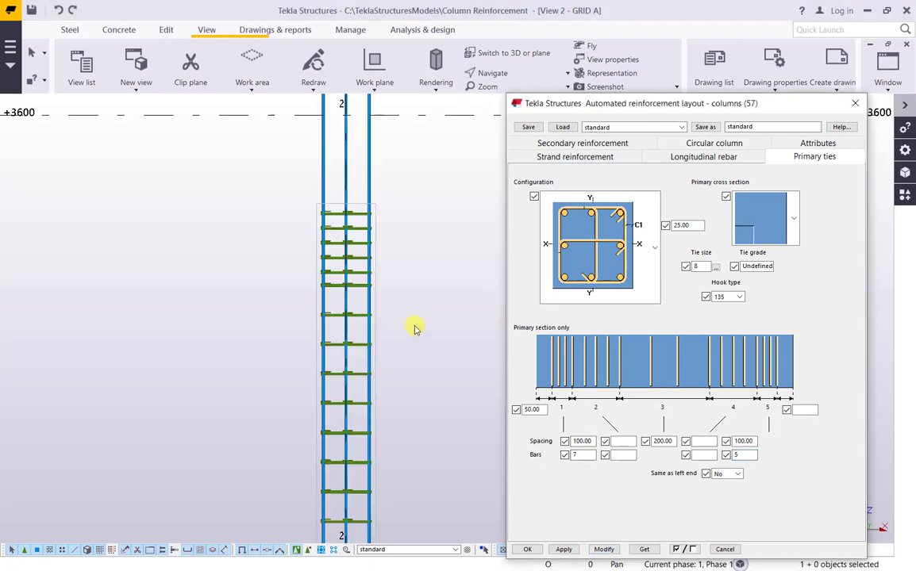
Make the primary ties' right end the same as the left end again and modify the column's reinforcement.
scroll(407, 270, down, 3)
scroll(393, 397, up, 2)
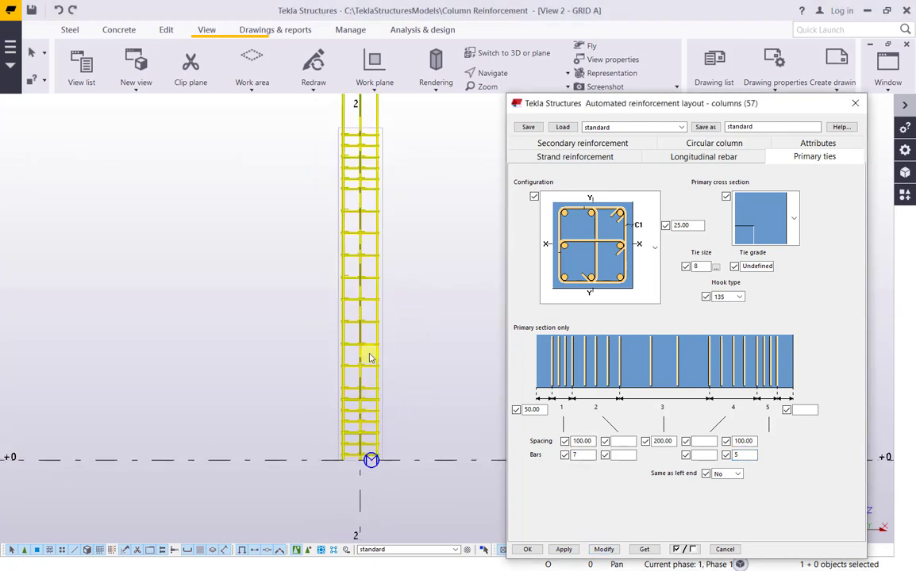
middle_drag(362, 252, 392, 292)
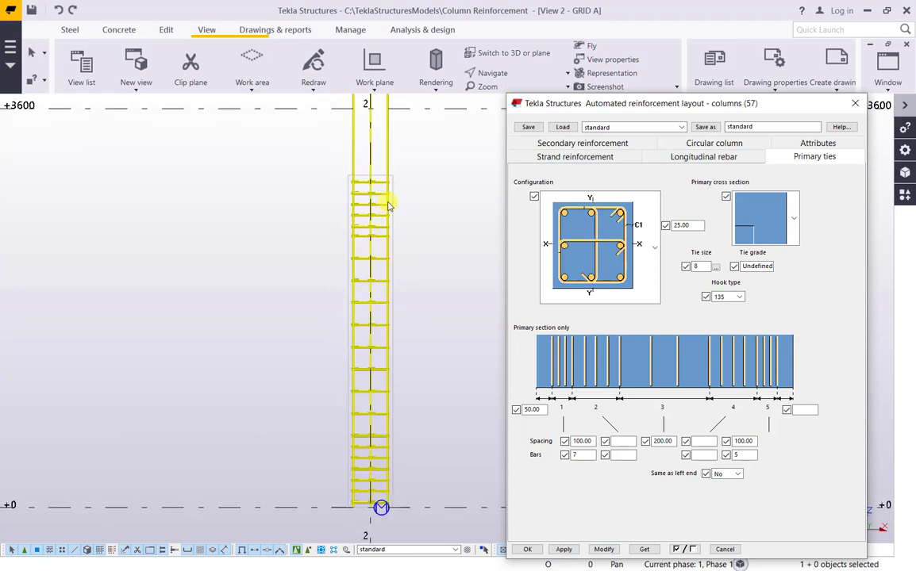
click(736, 474)
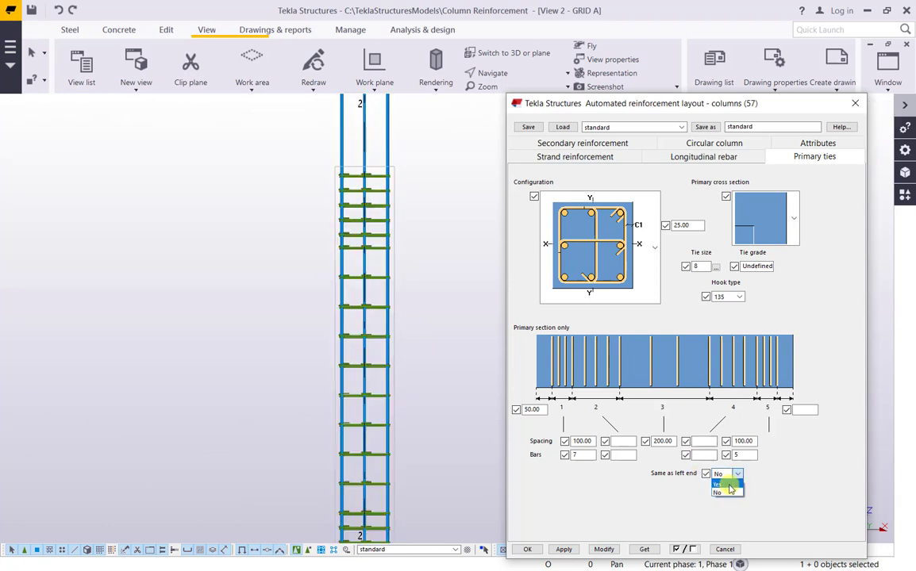
click(730, 486)
click(388, 316)
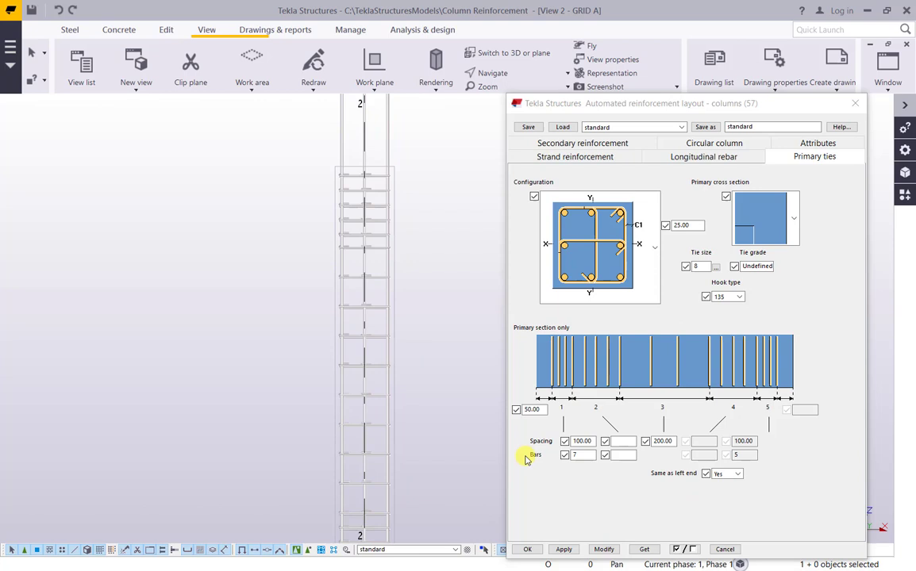
click(605, 549)
scroll(316, 286, down, 3)
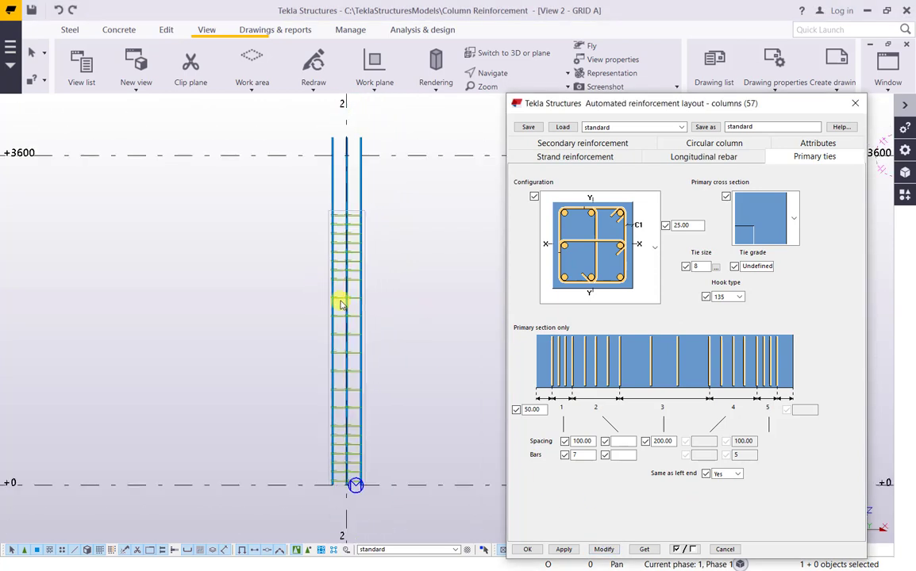
scroll(373, 250, up, 3)
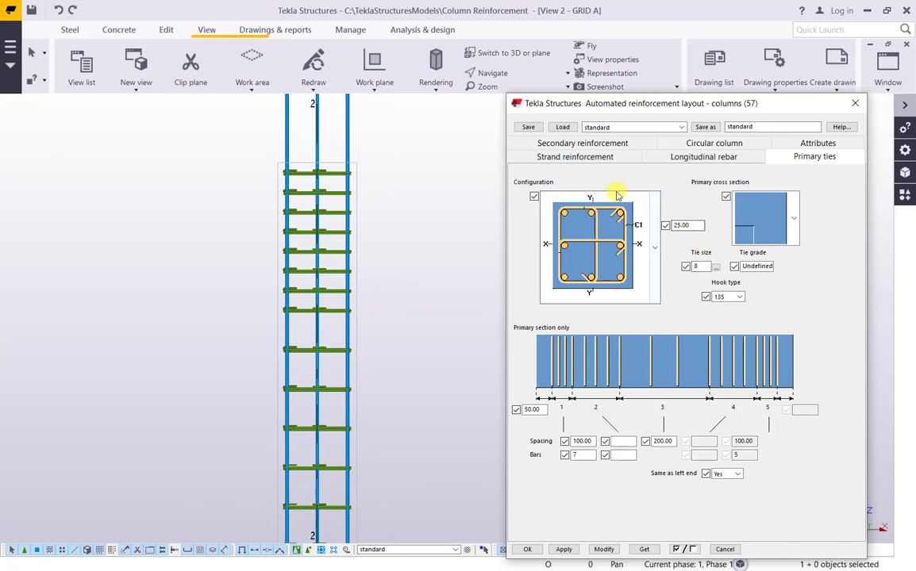
Review the component's secondary reinforcement settings and its circular column settings.
click(585, 144)
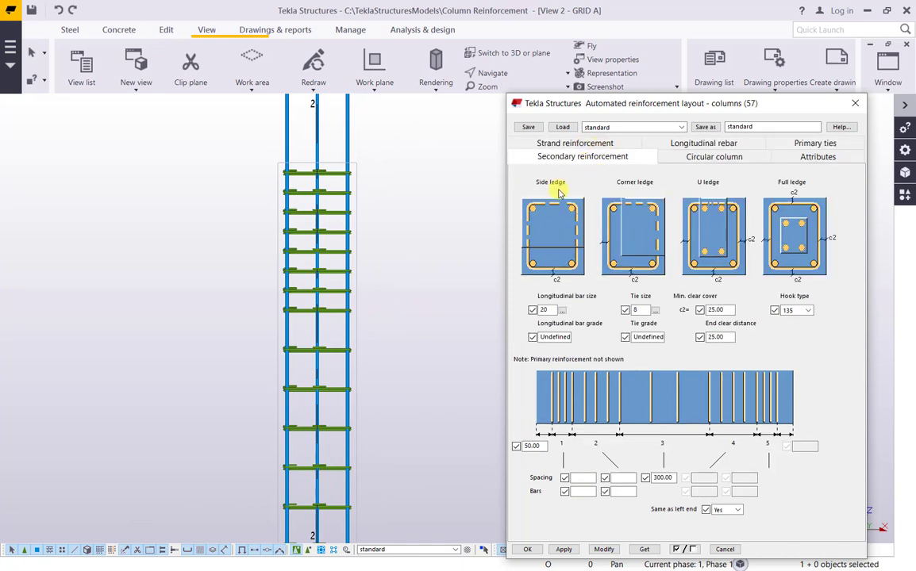
click(543, 310)
text(20)
click(714, 158)
scroll(398, 322, down, 3)
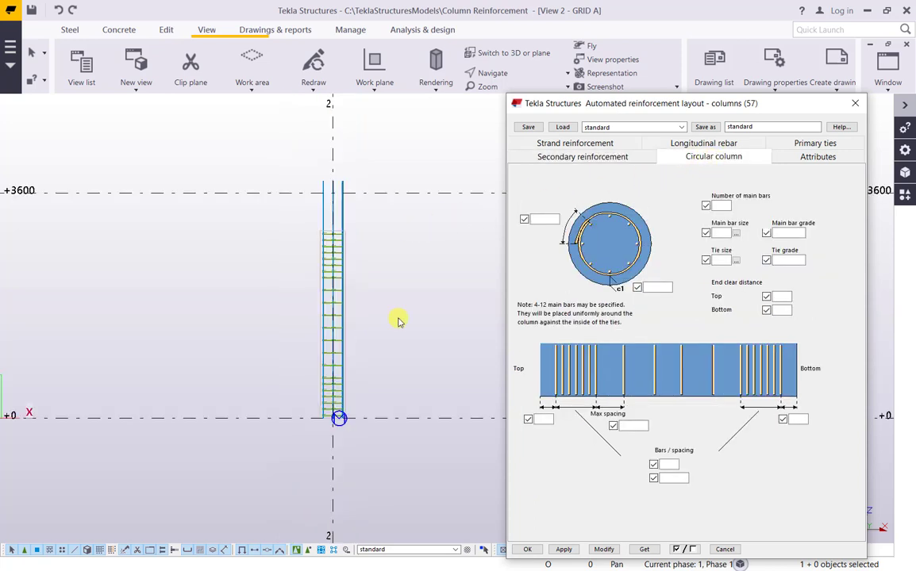
Set the prefix of the primary longitudinal bar to T in the component's attributes.
click(817, 159)
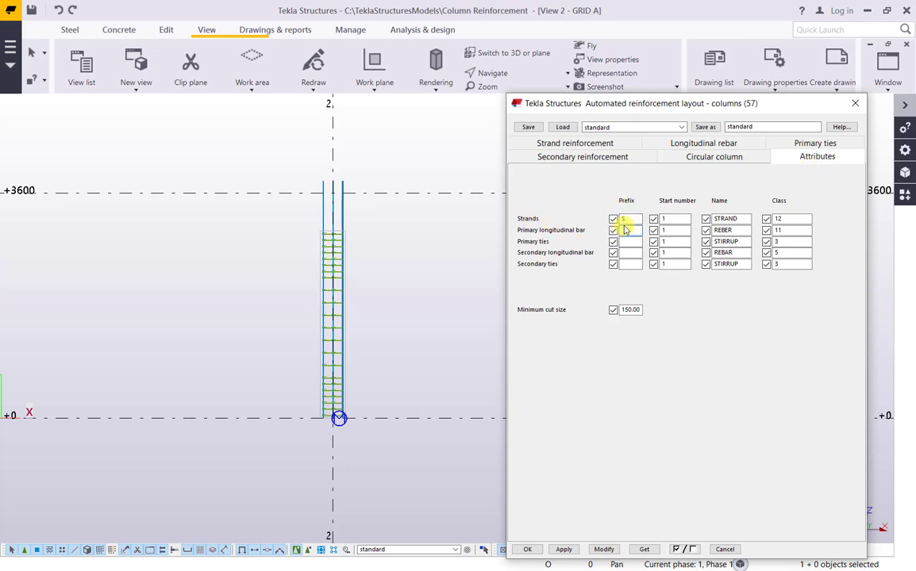
click(624, 231)
text(T)
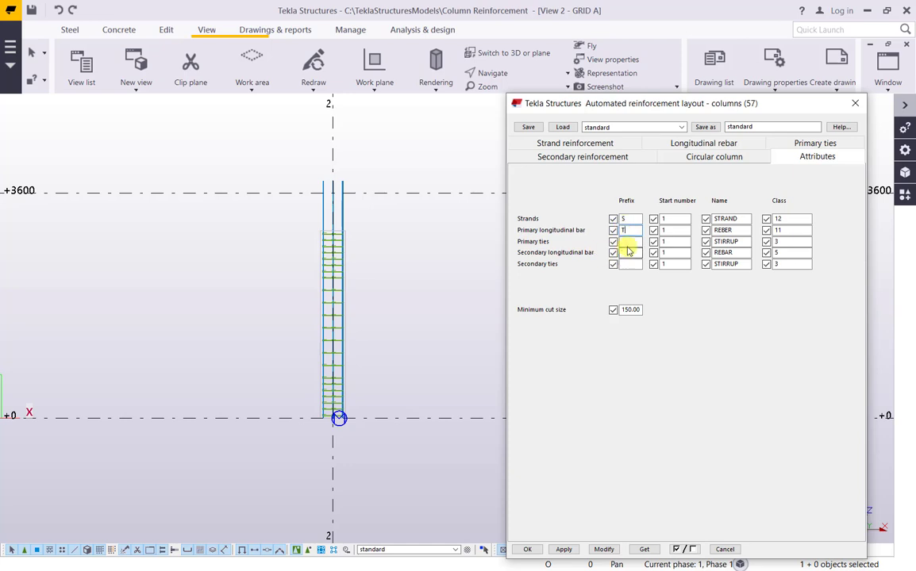